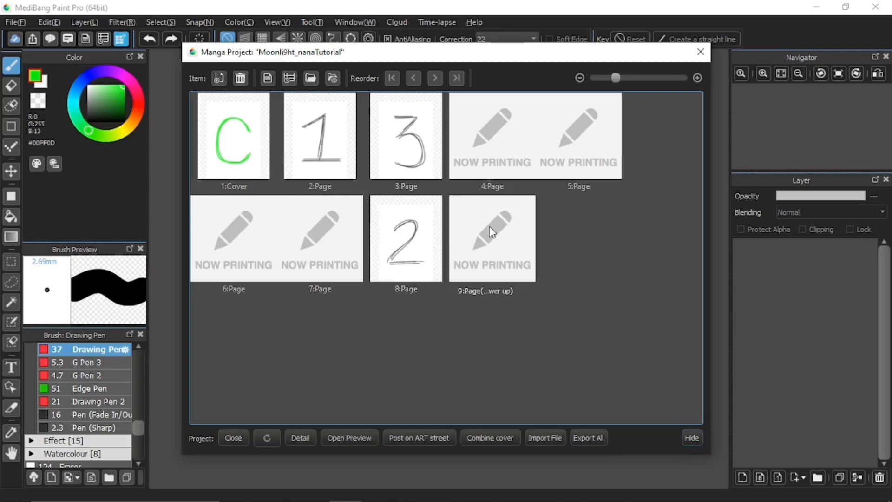
pyautogui.click(697, 442)
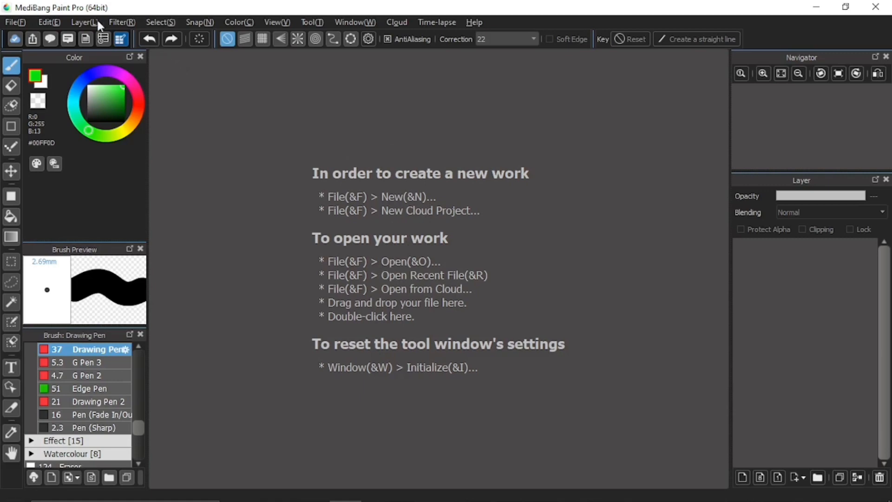
pyautogui.click(19, 23)
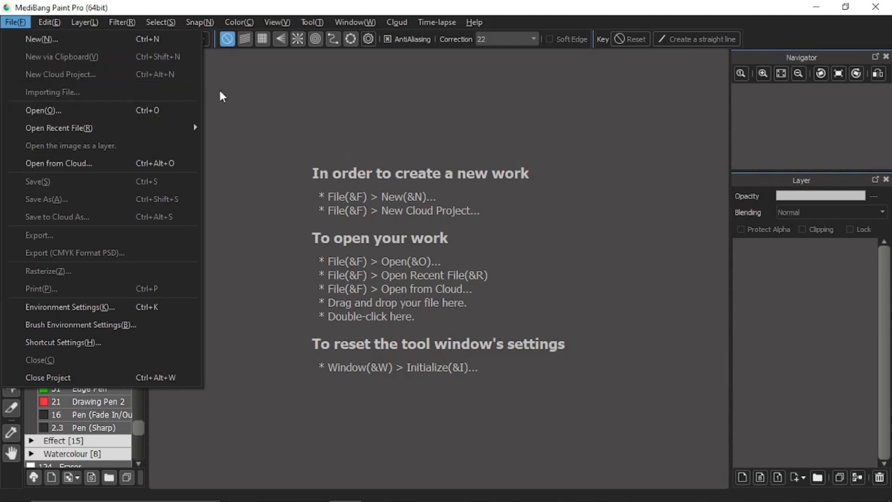
pyautogui.click(279, 95)
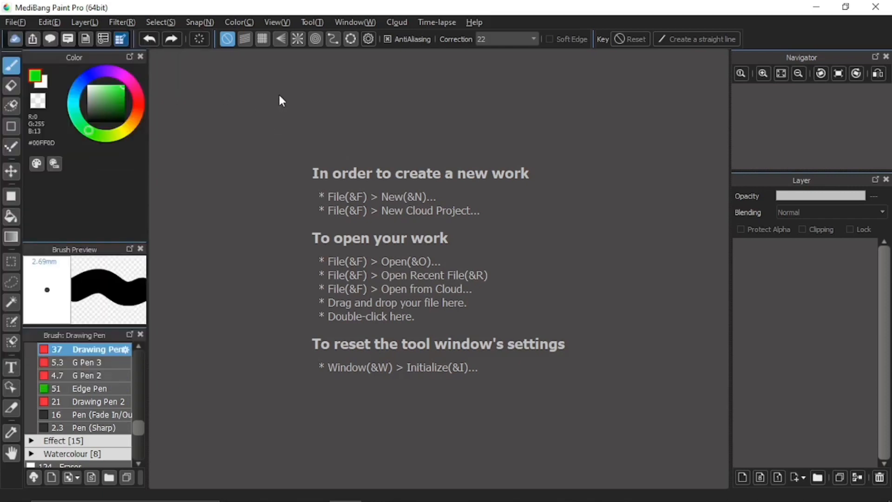
# On the manga project's cover page, draw a black check mark inside the green C and save the page
pyautogui.click(120, 39)
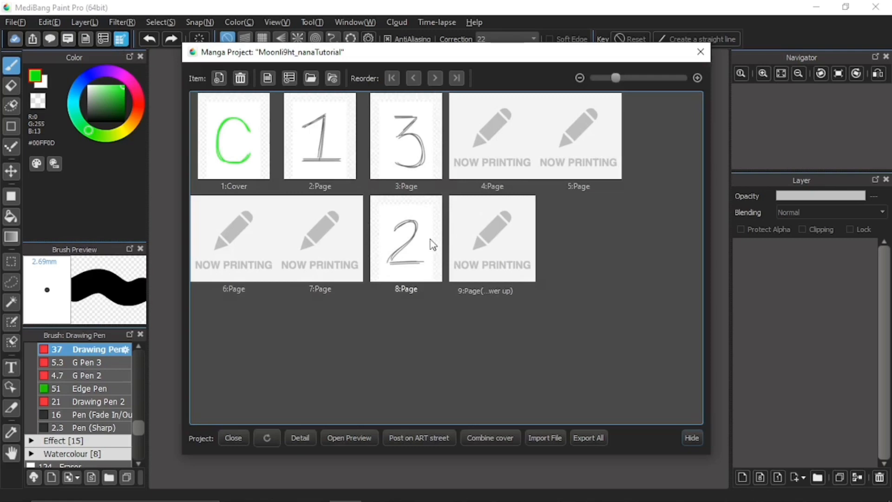
pyautogui.doubleClick(263, 148)
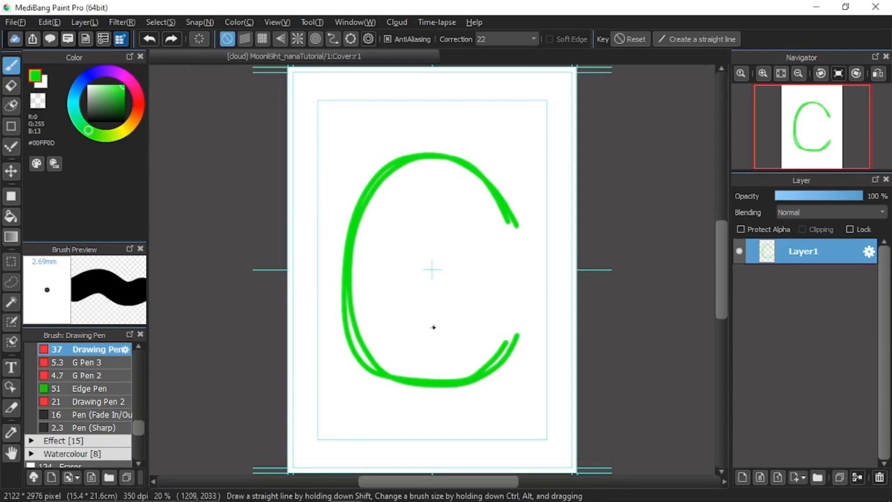
pyautogui.moveTo(112, 103); pyautogui.dragTo(62, 138)
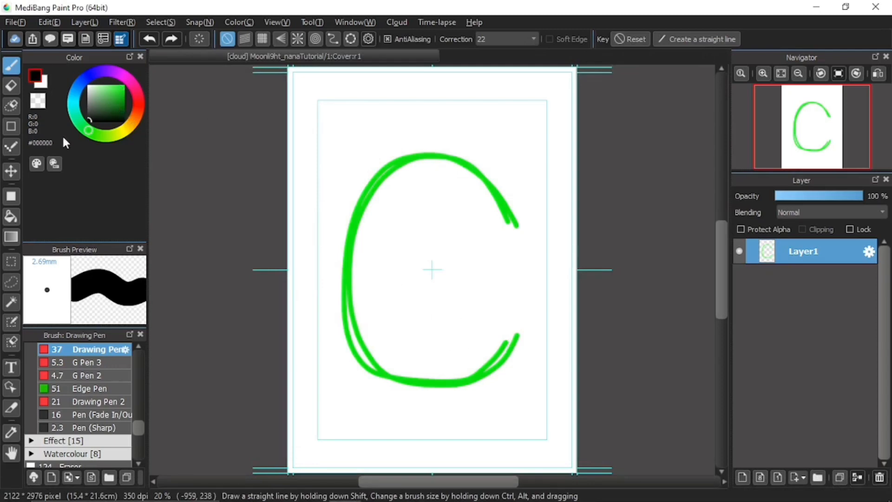
pyautogui.moveTo(383, 233)
pyautogui.mouseDown()
pyautogui.moveTo(415, 275)
pyautogui.moveTo(453, 197)
pyautogui.mouseUp()
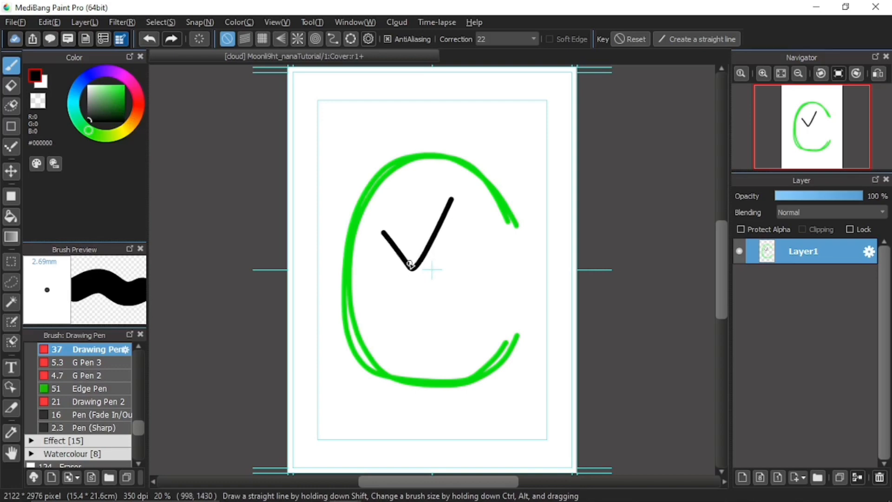
pyautogui.moveTo(381, 231)
pyautogui.mouseDown()
pyautogui.moveTo(415, 281)
pyautogui.moveTo(482, 176)
pyautogui.mouseUp()
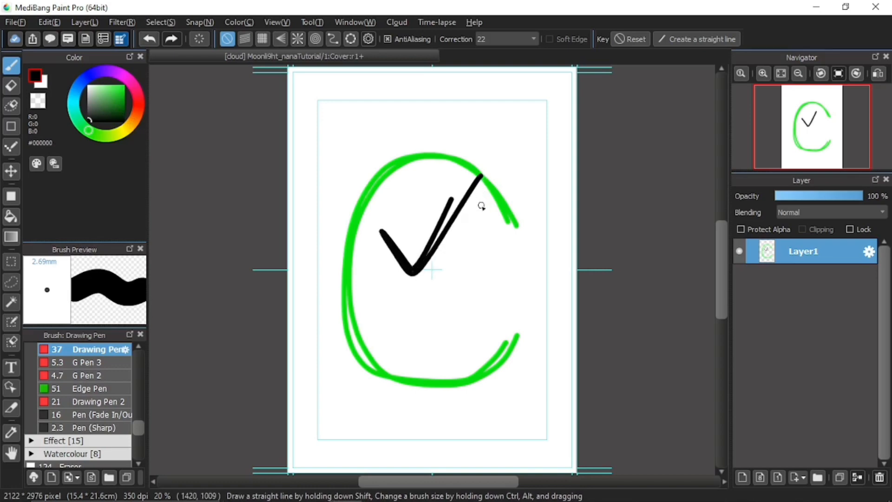
pyautogui.hotkey('ctrl', 's')
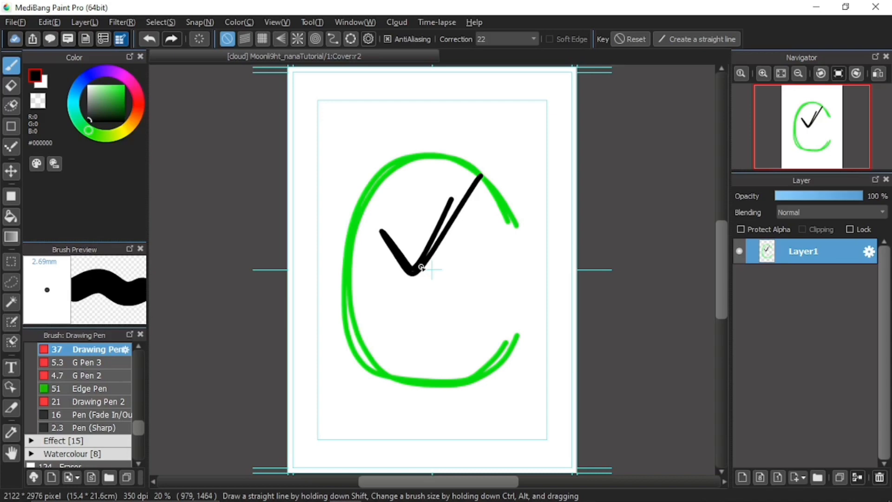
# Open pages 2 and 3 of the manga project for editing alongside the cover
pyautogui.click(122, 38)
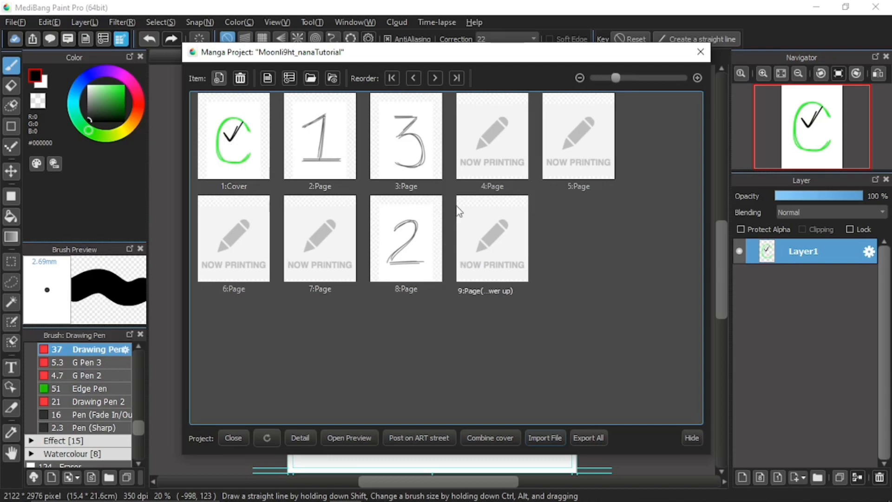
pyautogui.doubleClick(314, 158)
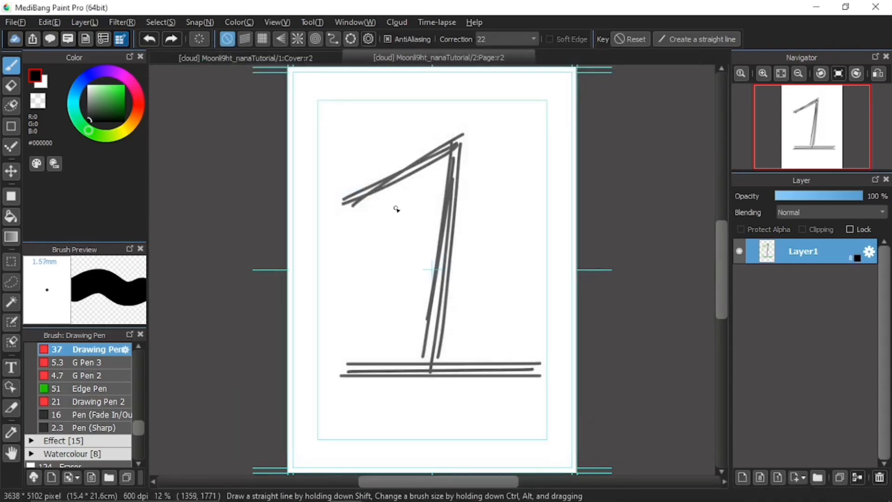
pyautogui.click(120, 40)
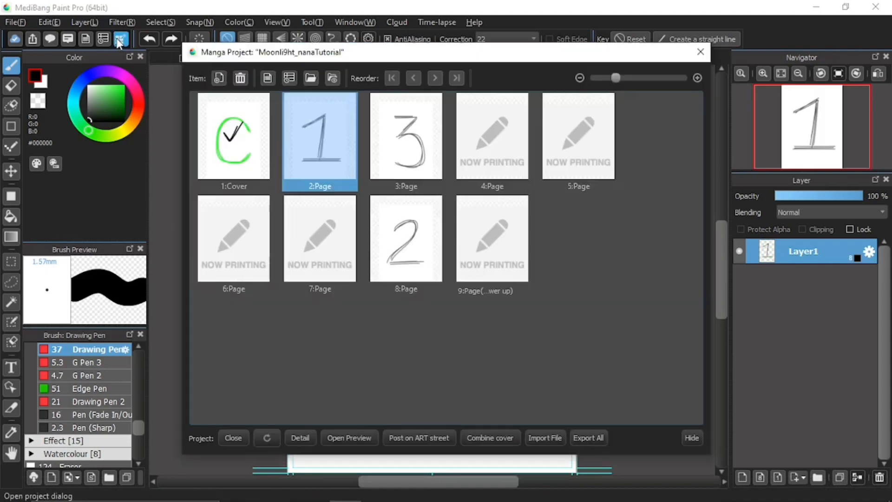
pyautogui.doubleClick(441, 154)
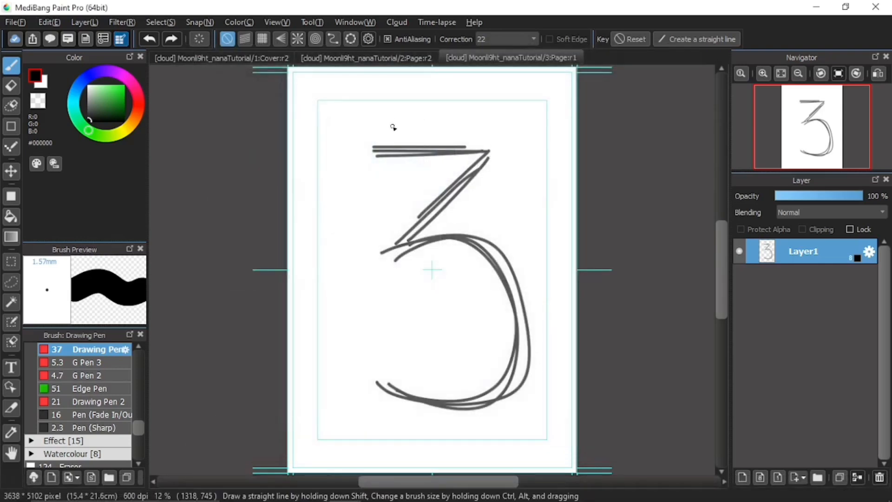
# Examine the manga project's page overview several times, hiding it after each look to return to the page 3 canvas
pyautogui.click(121, 40)
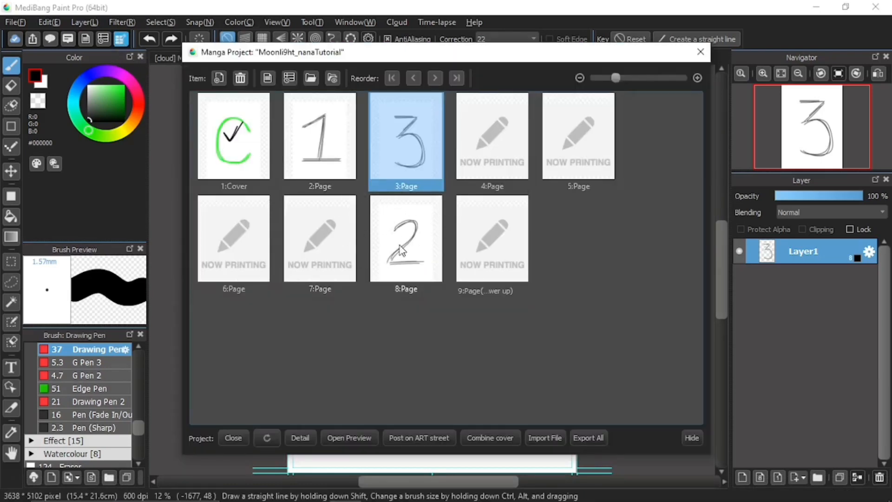
pyautogui.click(692, 438)
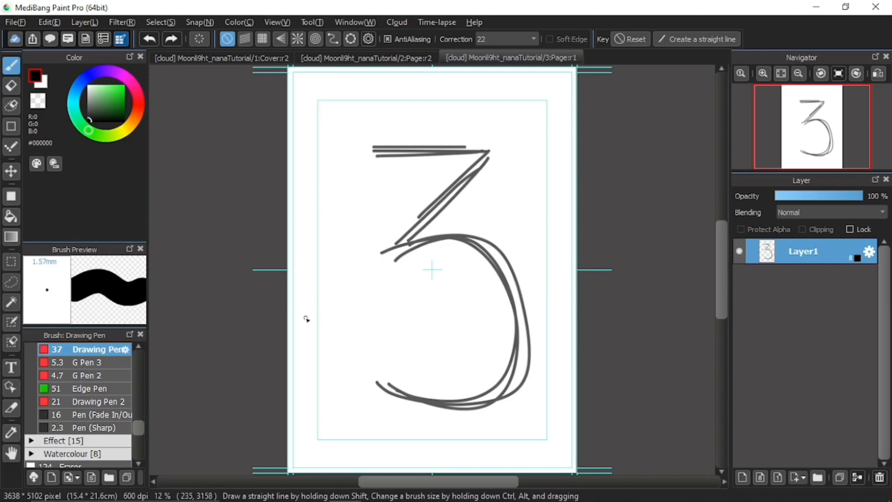
pyautogui.click(121, 40)
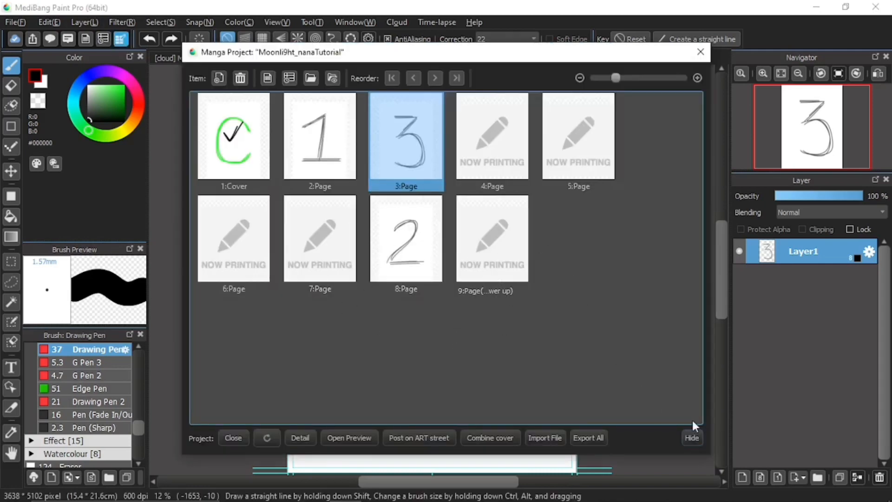
pyautogui.click(695, 438)
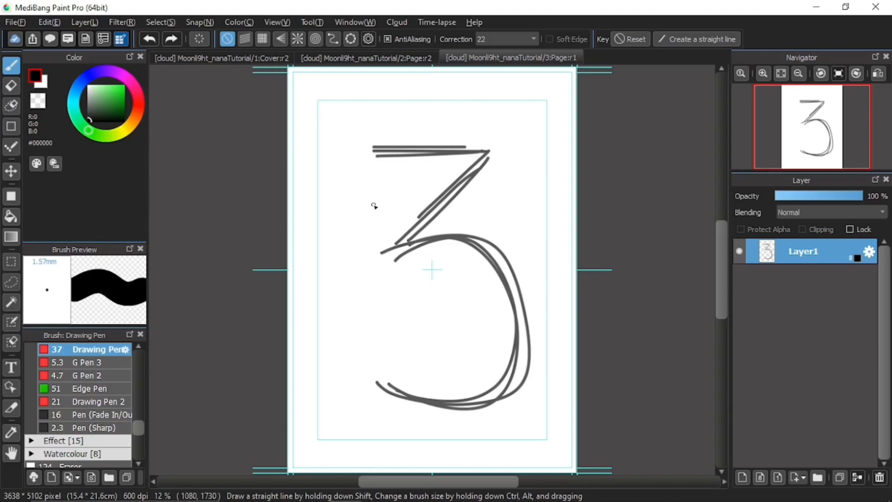
pyautogui.click(121, 39)
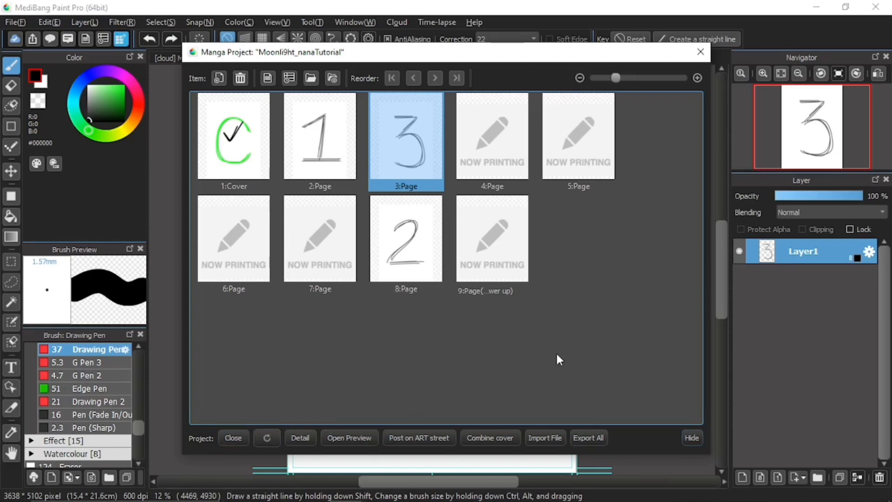
pyautogui.click(690, 437)
pyautogui.click(121, 38)
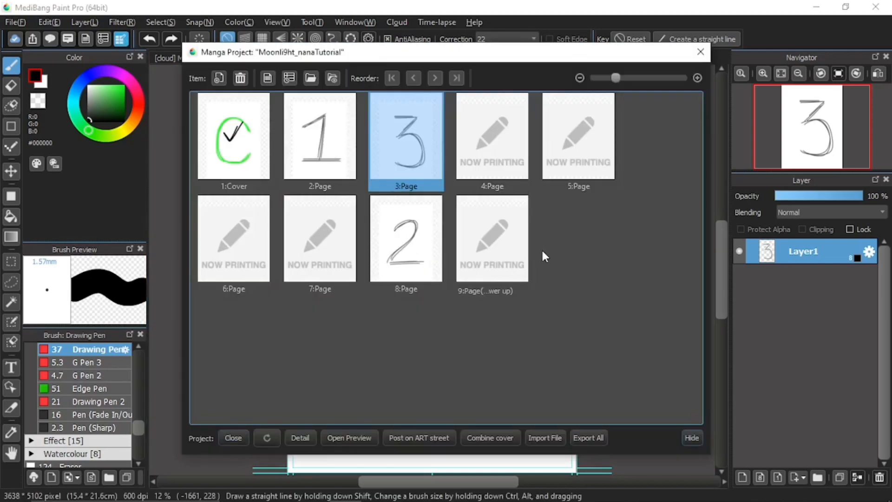
pyautogui.click(696, 442)
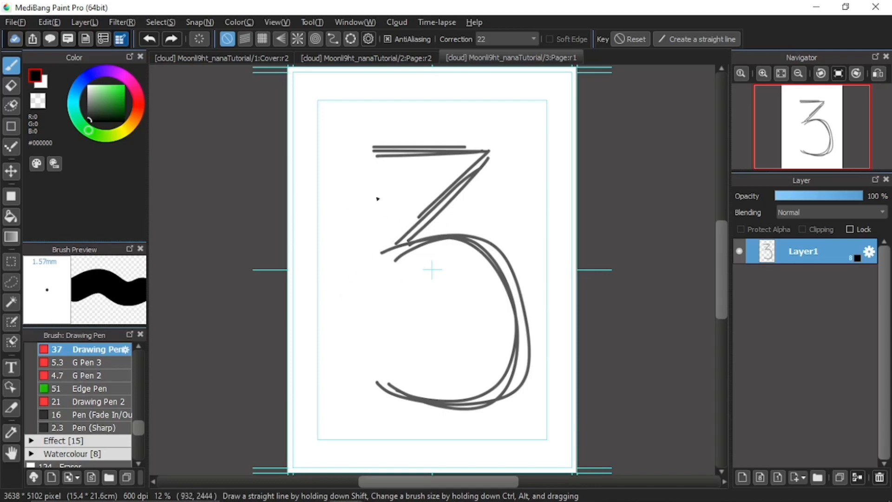
# Switch through the open page 2 to the cover, and close the manga project
pyautogui.click(268, 59)
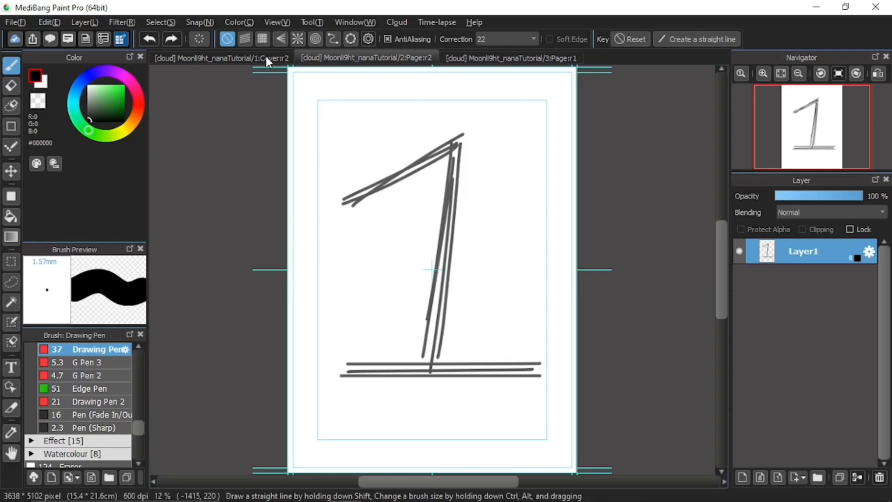
pyautogui.click(266, 57)
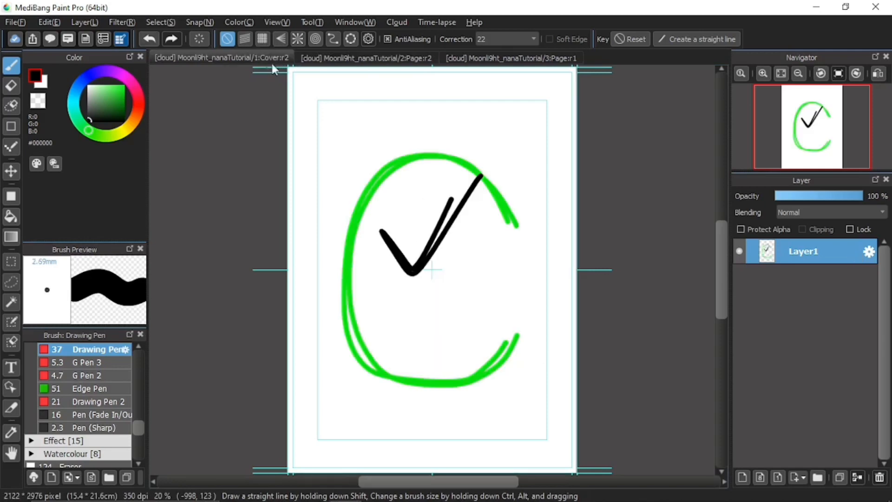
pyautogui.click(121, 39)
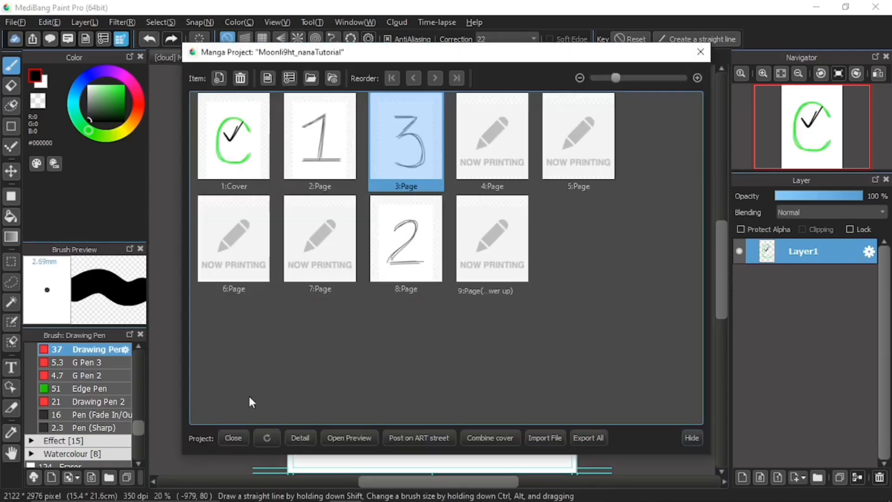
pyautogui.click(234, 438)
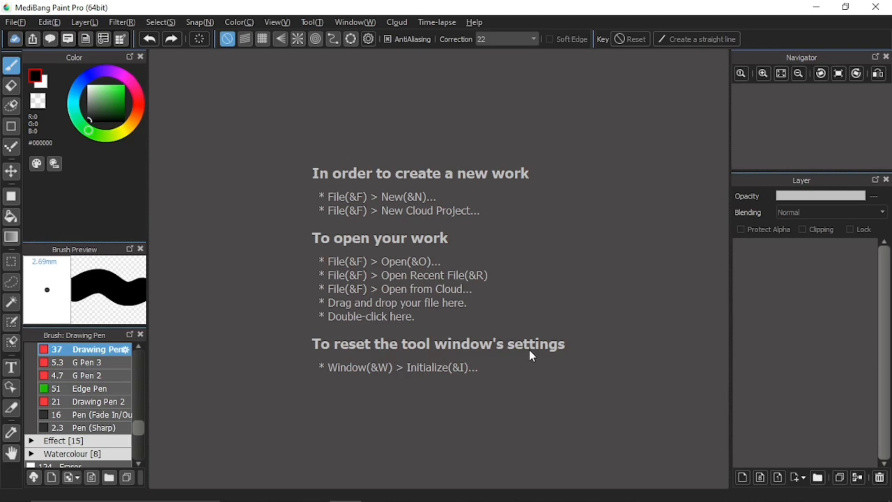
# Reopen the most recently updated manga project from the cloud saves
pyautogui.click(128, 42)
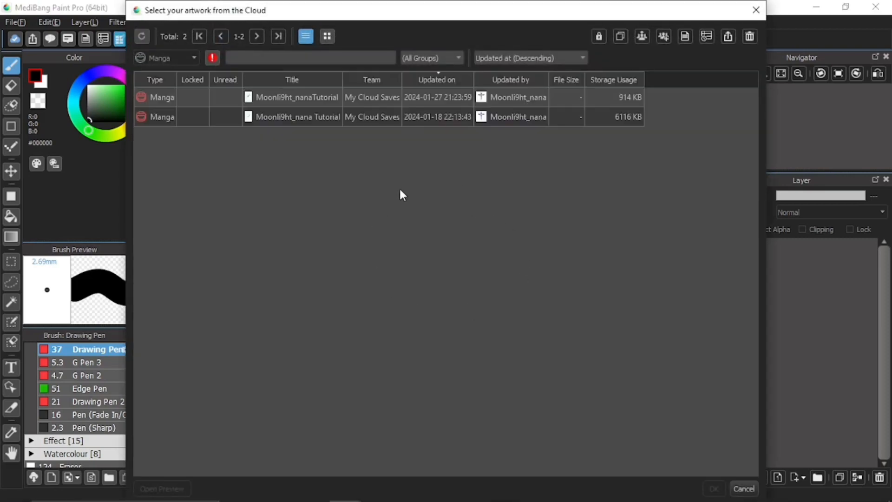
pyautogui.click(281, 101)
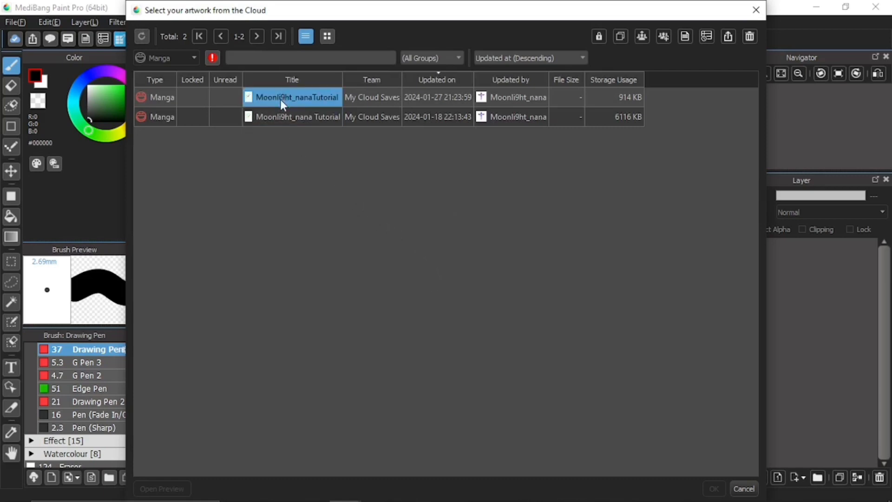
pyautogui.doubleClick(281, 93)
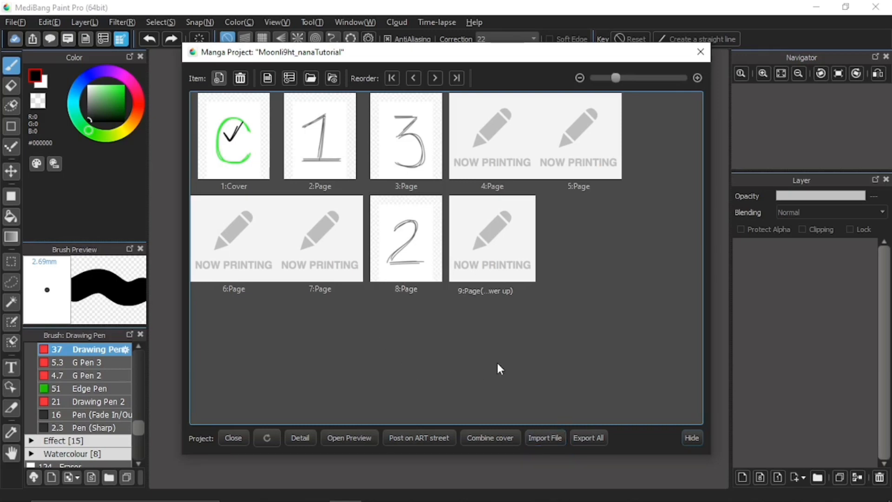
# Start a file import into the manga project and add gp1.png from D:/Medibang Art/comic/random/Pundann/bm to the import list
pyautogui.click(556, 442)
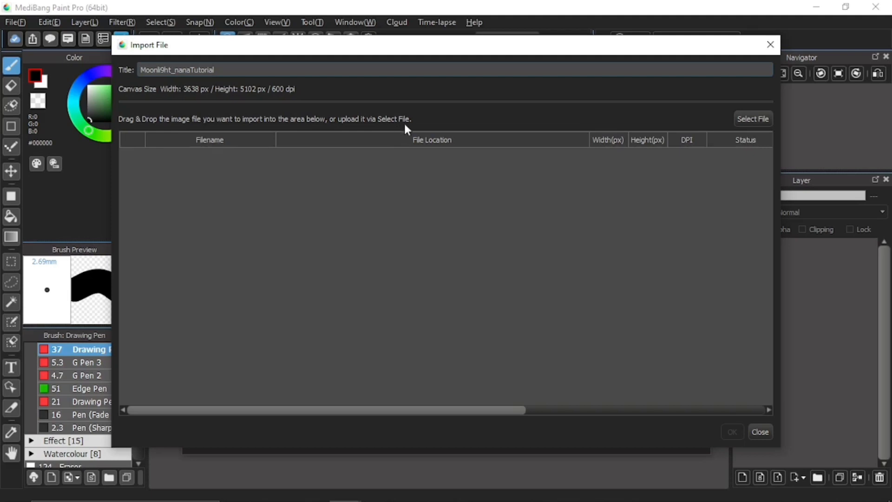
pyautogui.click(761, 118)
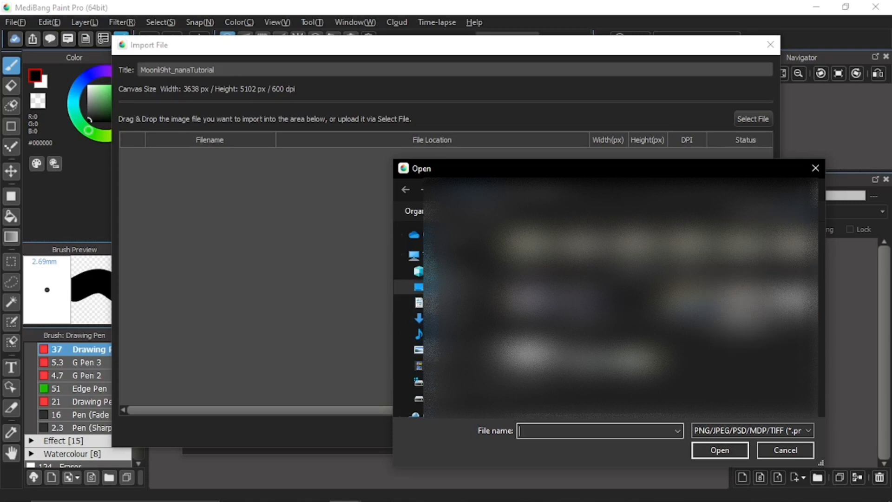
pyautogui.doubleClick(744, 308)
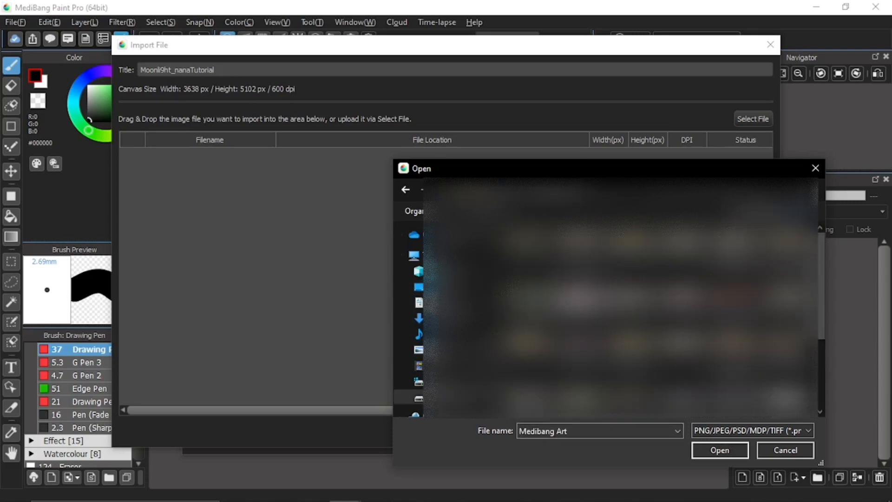
pyautogui.doubleClick(578, 302)
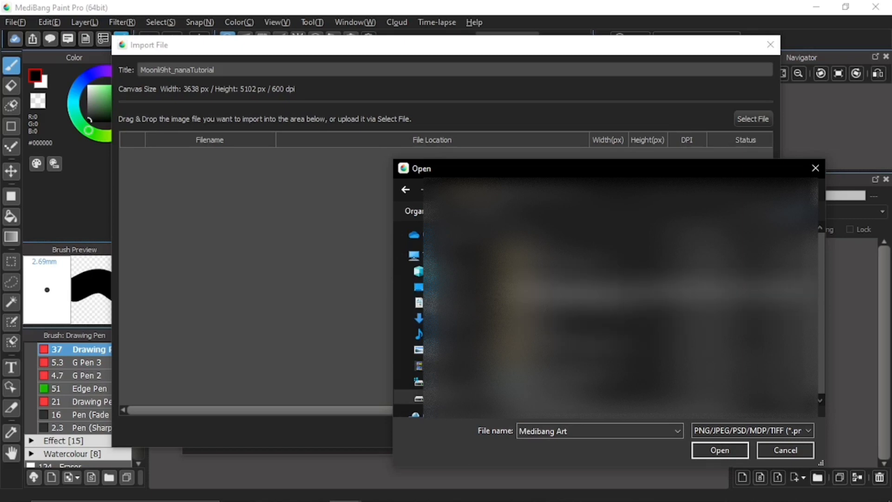
pyautogui.doubleClick(578, 317)
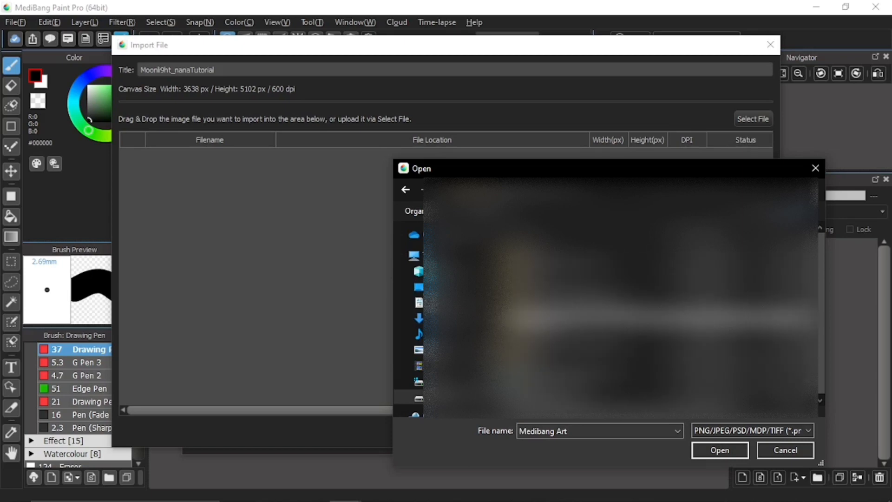
pyautogui.click(578, 359)
pyautogui.doubleClick(578, 358)
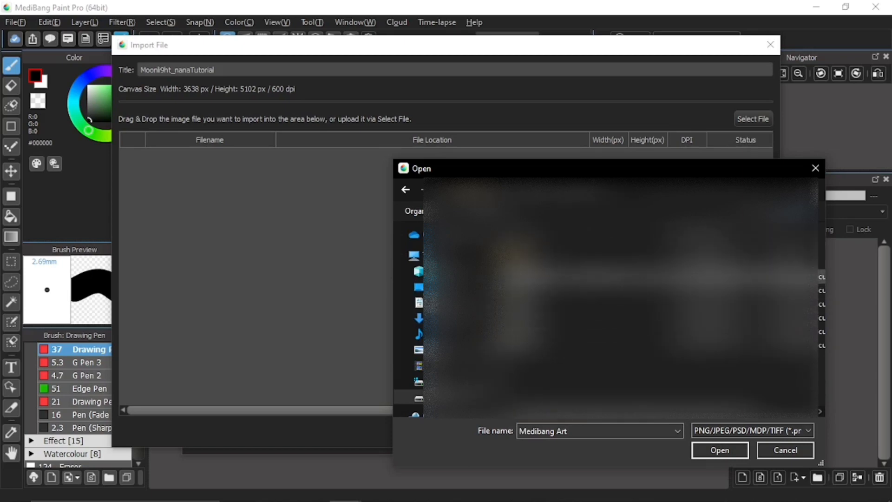
pyautogui.doubleClick(578, 250)
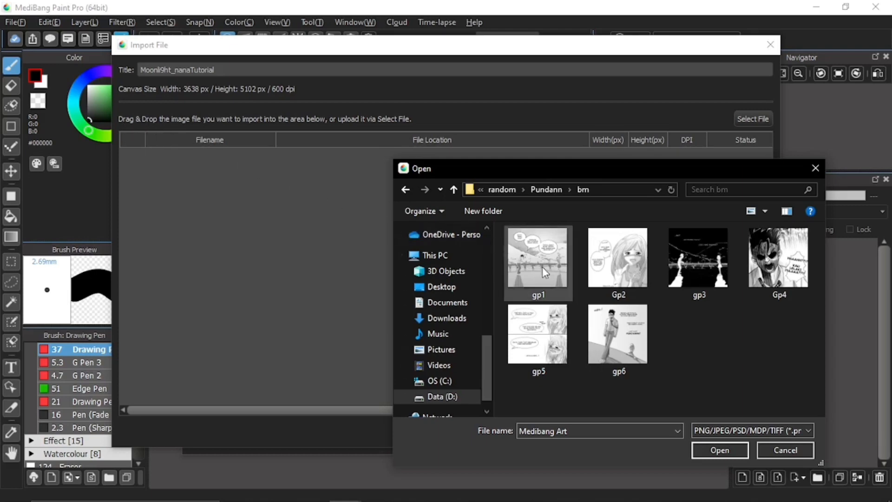
pyautogui.moveTo(543, 267); pyautogui.dragTo(236, 247)
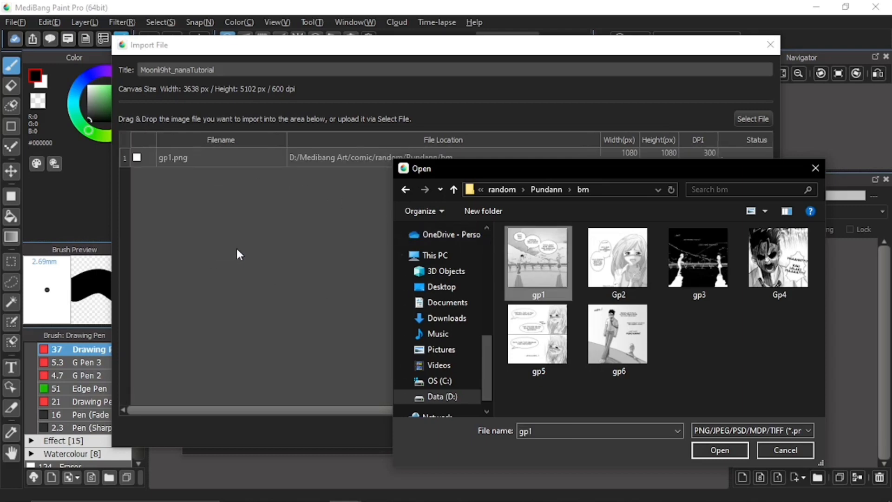
# Add Gp2, gp3, Gp4, gp5 and gp6 from the same bm folder to the import list
pyautogui.click(620, 275)
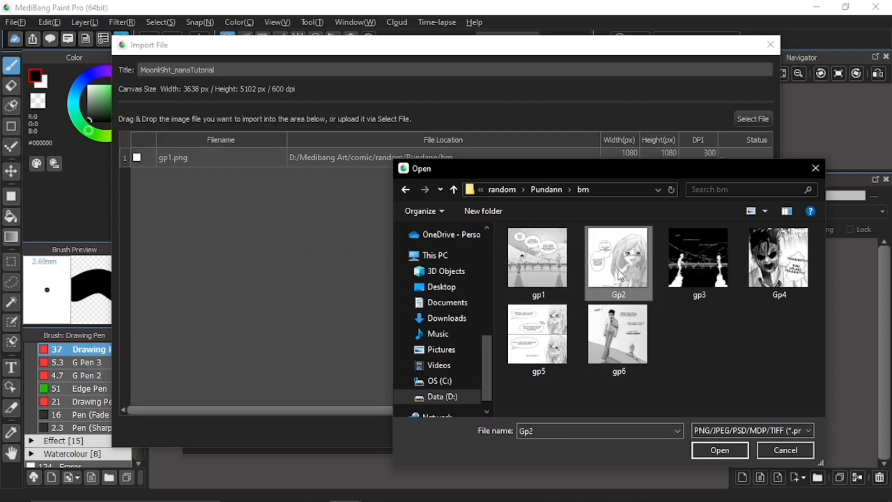
pyautogui.keyDown('ctrl'); pyautogui.click(683, 278); pyautogui.keyUp('ctrl')
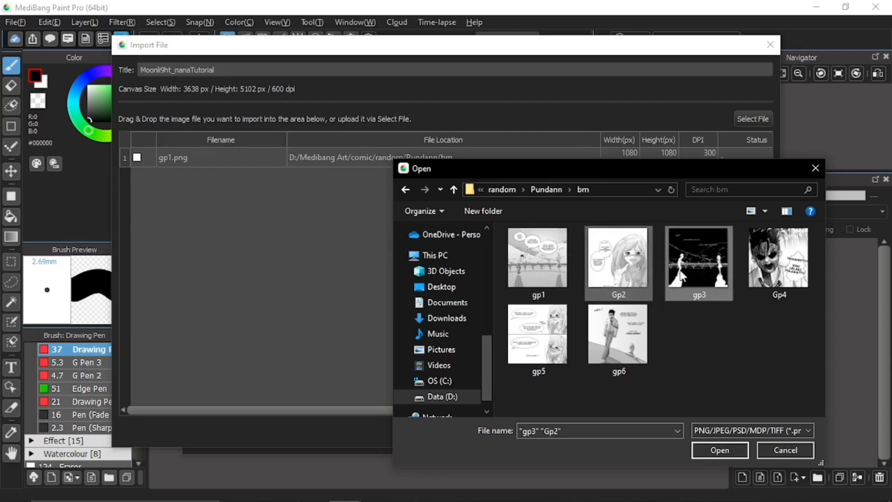
pyautogui.moveTo(619, 278); pyautogui.dragTo(262, 273)
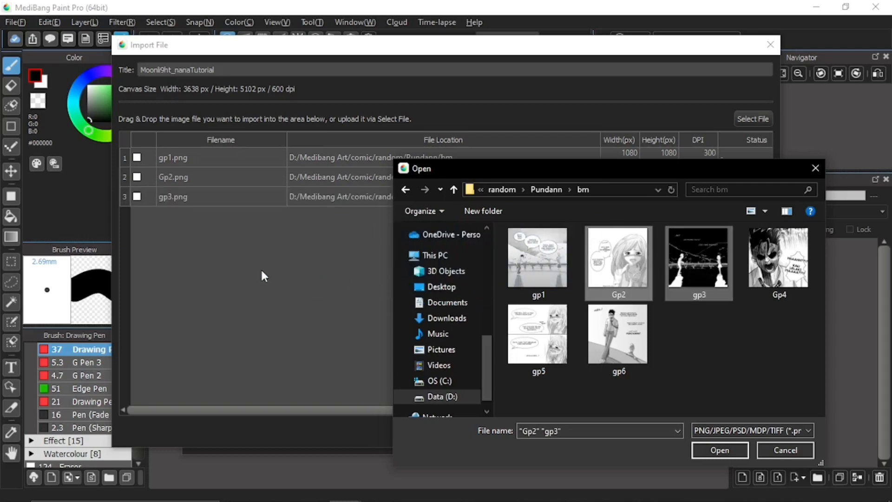
pyautogui.click(772, 277)
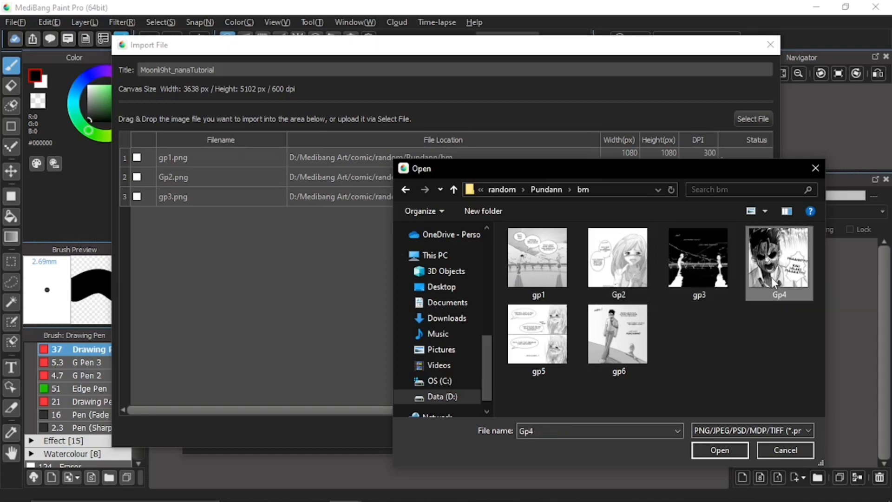
pyautogui.keyDown('ctrl'); pyautogui.click(553, 353); pyautogui.keyUp('ctrl')
pyautogui.click(737, 450)
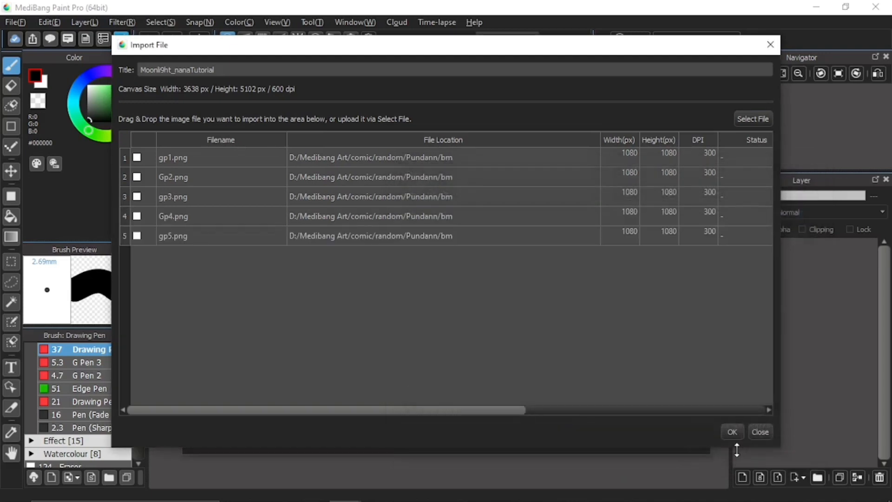
pyautogui.click(757, 120)
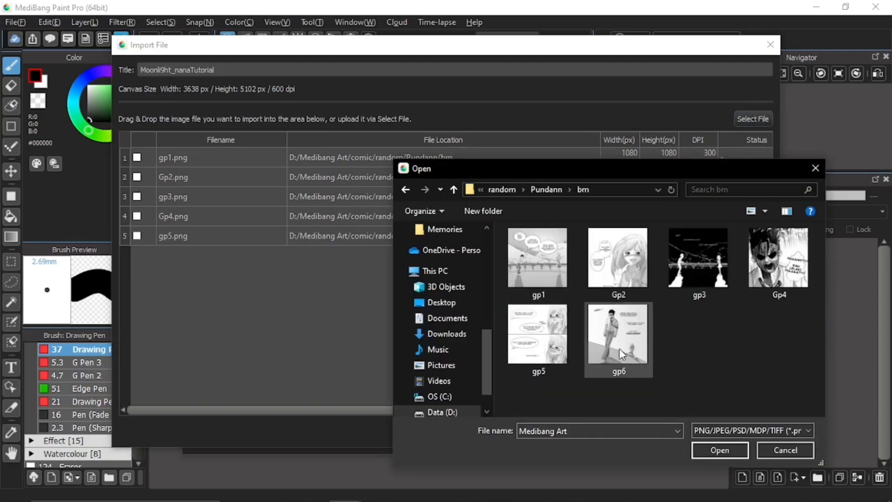
pyautogui.doubleClick(621, 353)
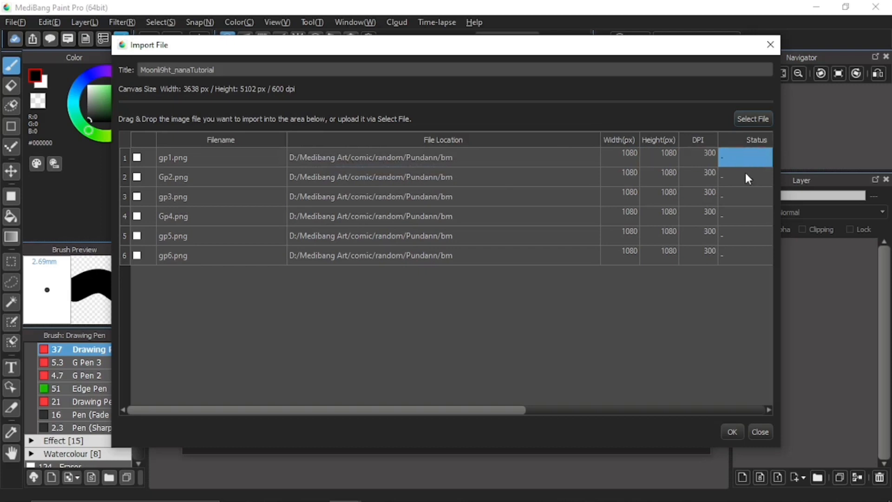
# Include all six listed image files, import them as pages of the manga project, and reload the page overview
pyautogui.moveTo(490, 409); pyautogui.dragTo(702, 408)
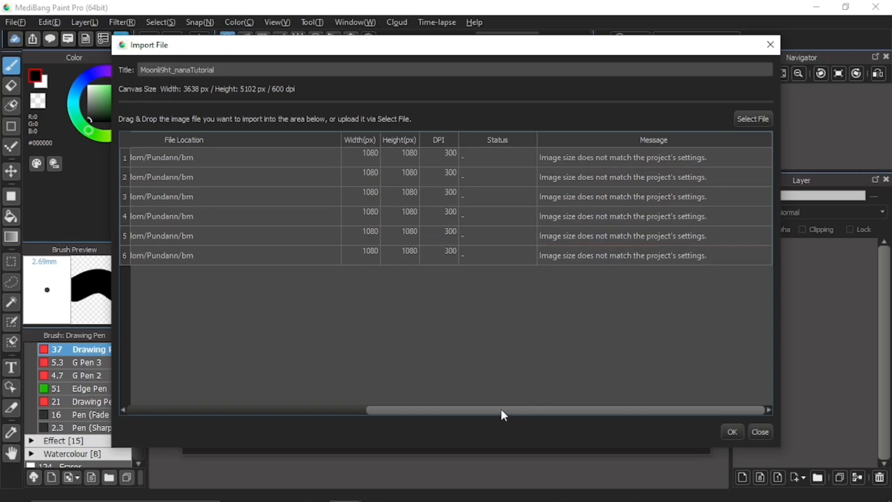
pyautogui.moveTo(502, 410); pyautogui.dragTo(262, 410)
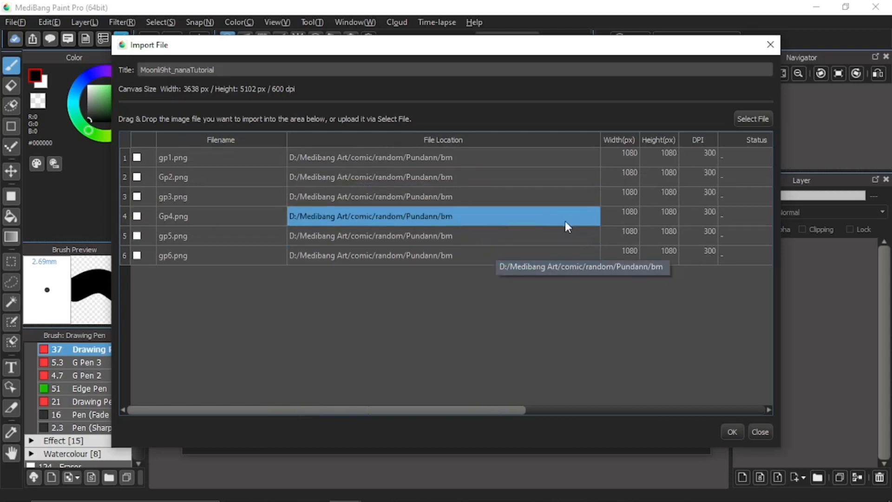
pyautogui.click(137, 157)
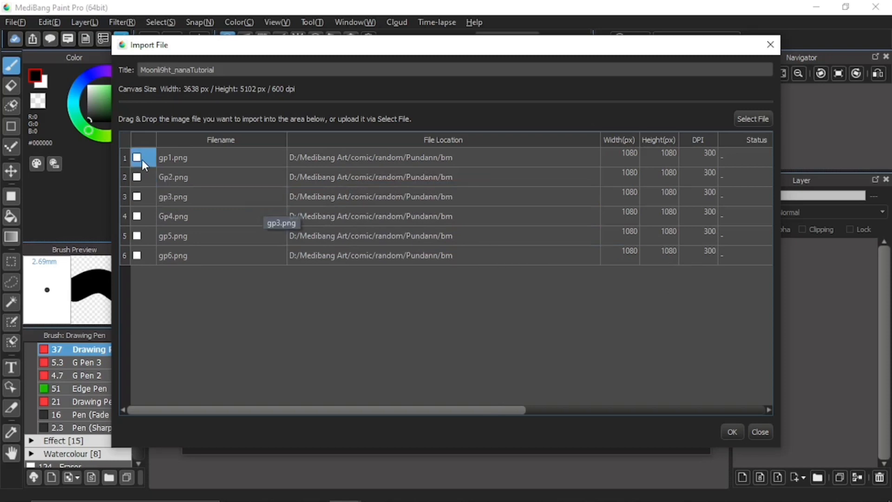
pyautogui.click(136, 177)
pyautogui.click(137, 197)
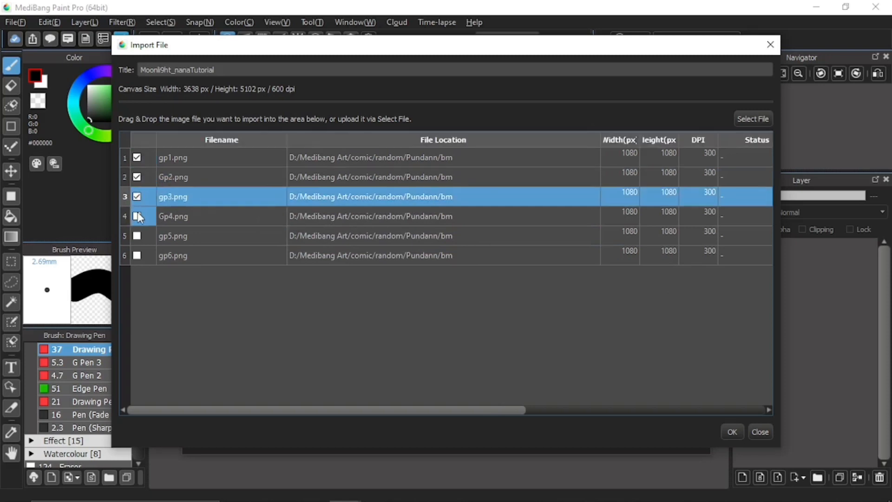
pyautogui.click(137, 216)
pyautogui.click(732, 431)
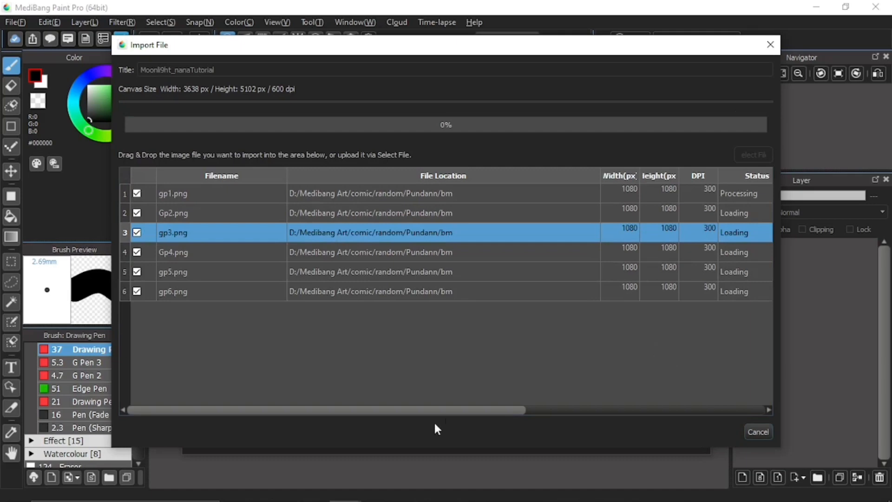
pyautogui.moveTo(419, 410); pyautogui.dragTo(614, 408)
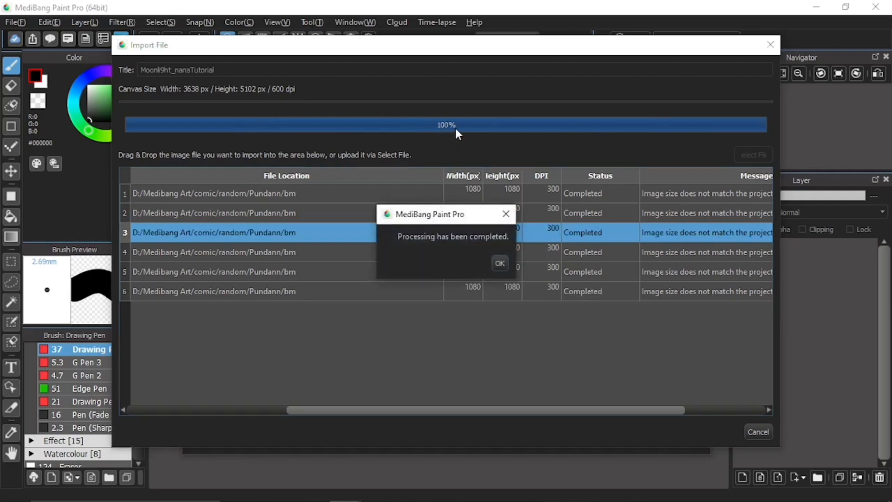
pyautogui.click(500, 265)
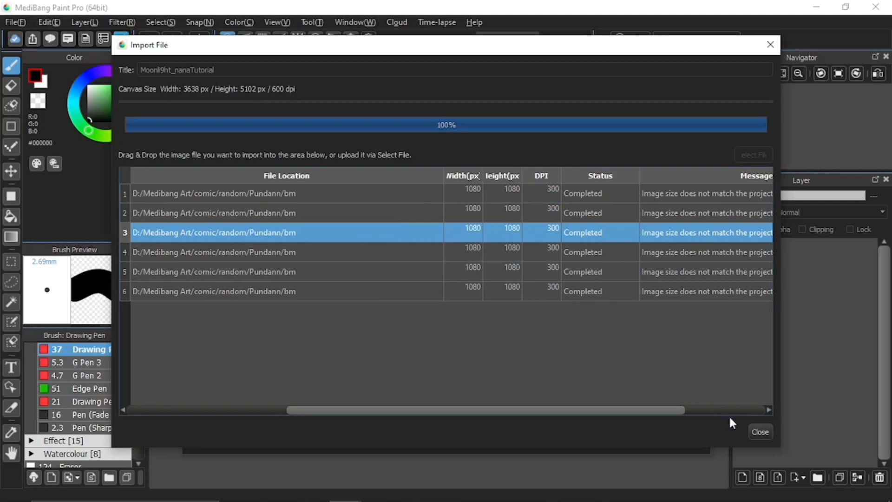
pyautogui.click(760, 432)
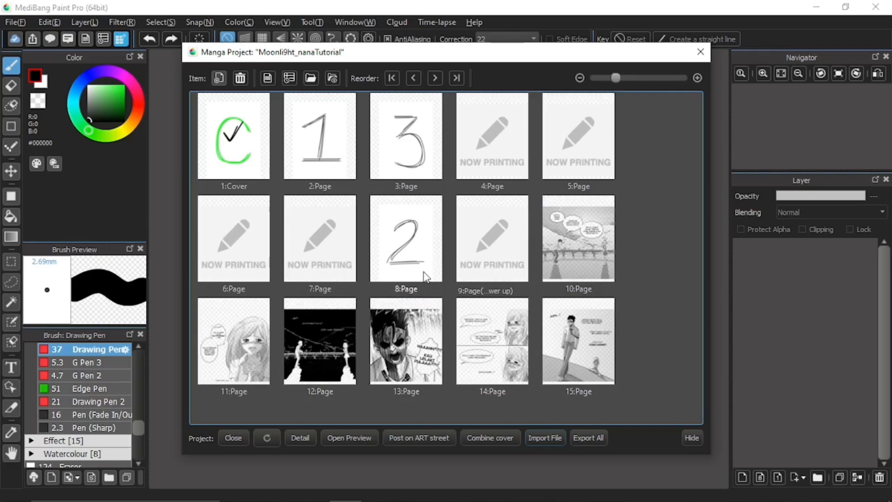
pyautogui.click(266, 438)
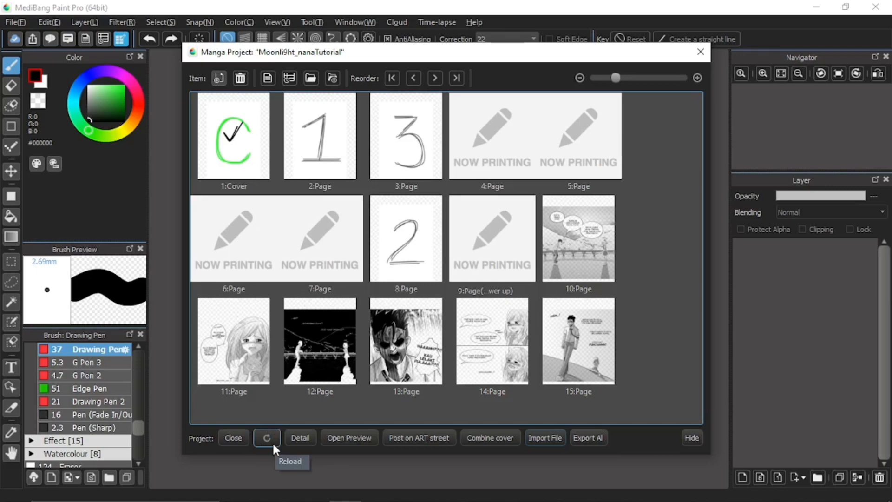
# Add a space before "Tutorial" in the project's title and set its page progression direction to Top to Bottom (for Web)
pyautogui.click(300, 438)
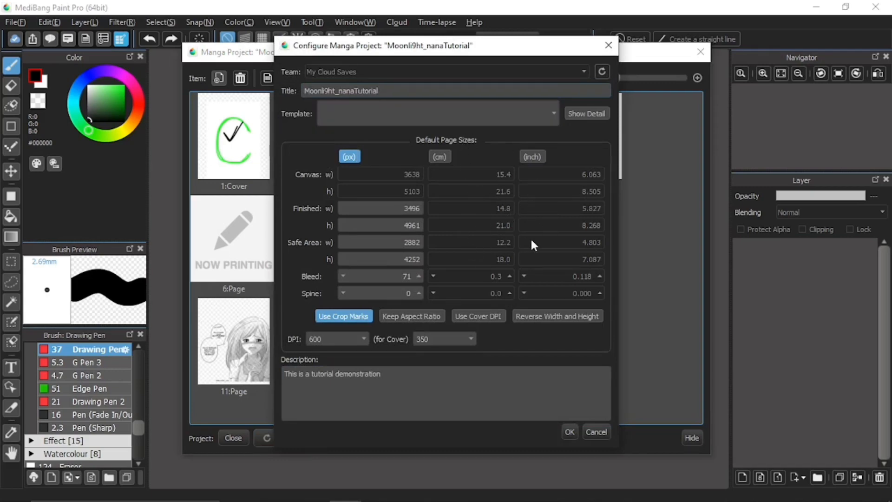
pyautogui.click(374, 91)
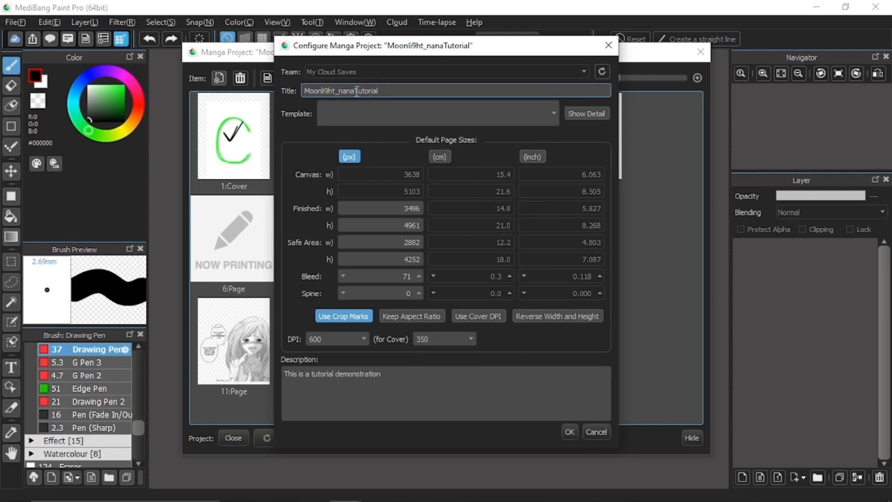
pyautogui.click(357, 91)
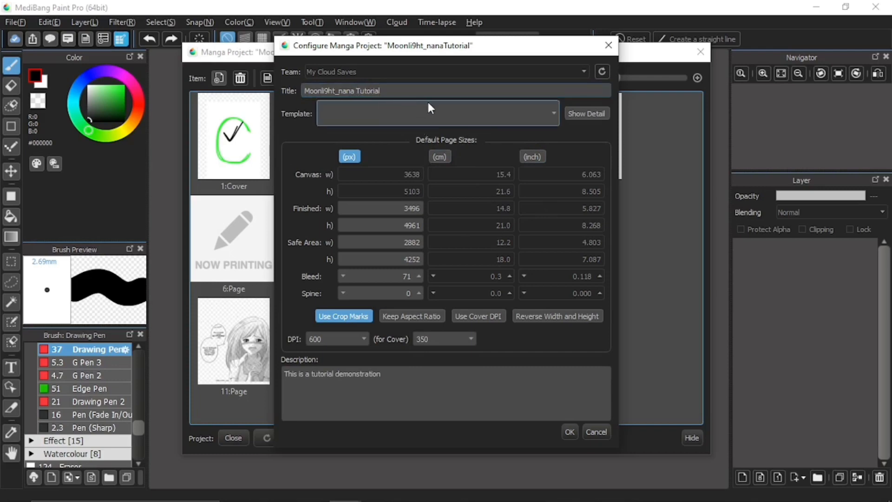
pyautogui.click(412, 383)
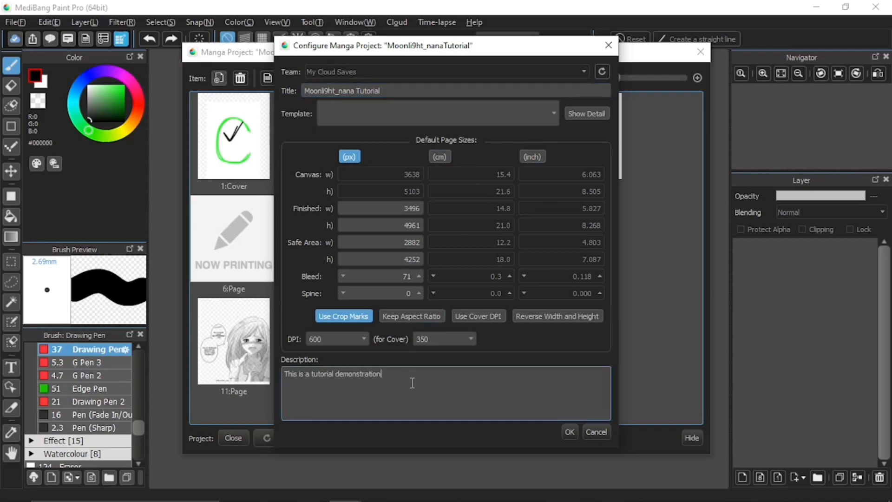
pyautogui.click(586, 114)
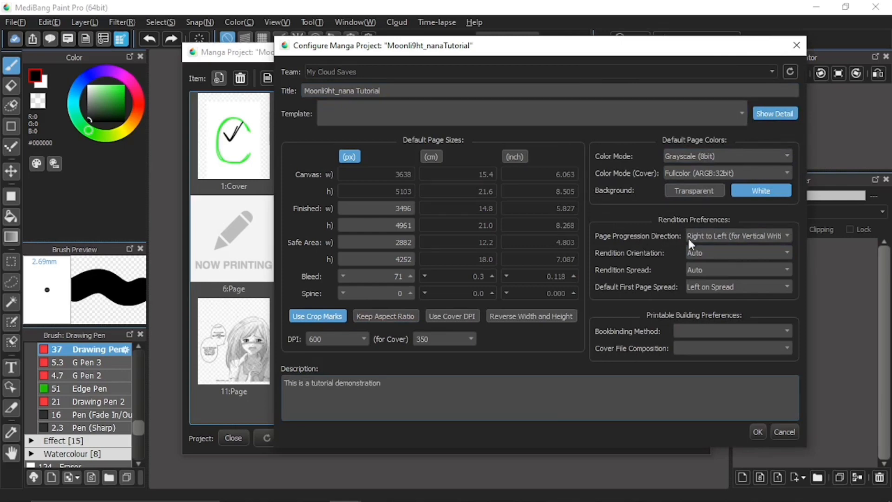
pyautogui.click(712, 236)
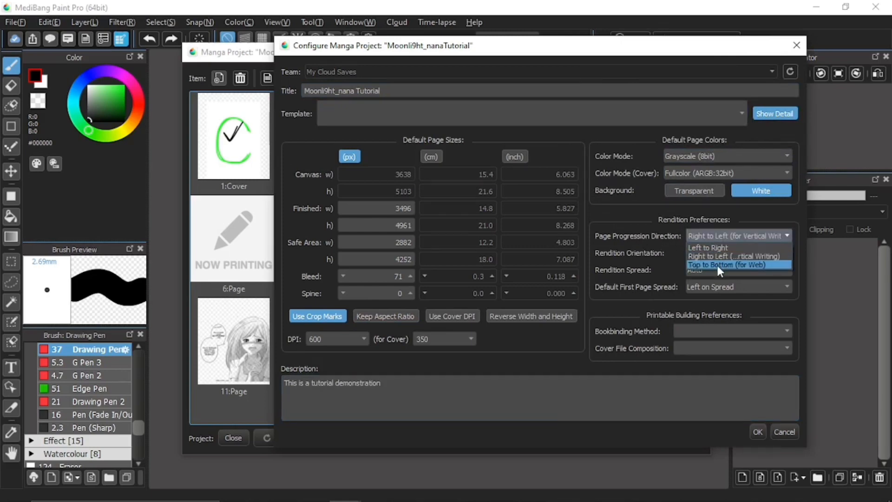
pyautogui.click(718, 265)
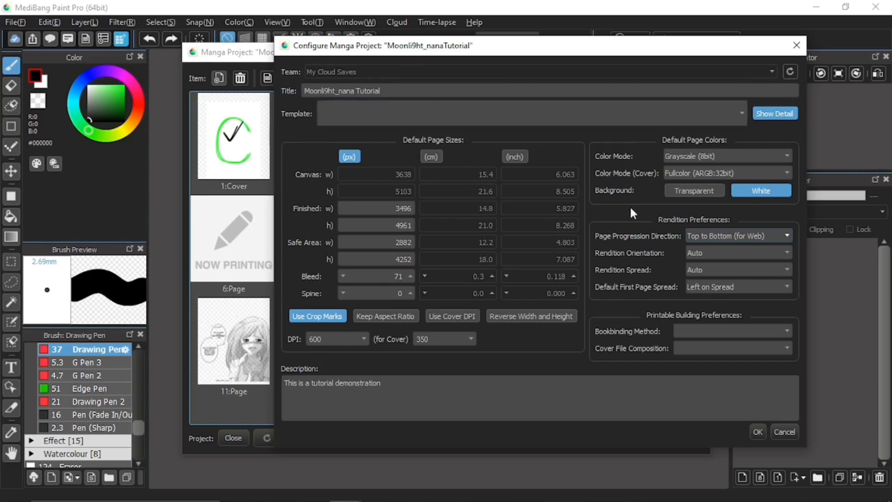
pyautogui.click(755, 432)
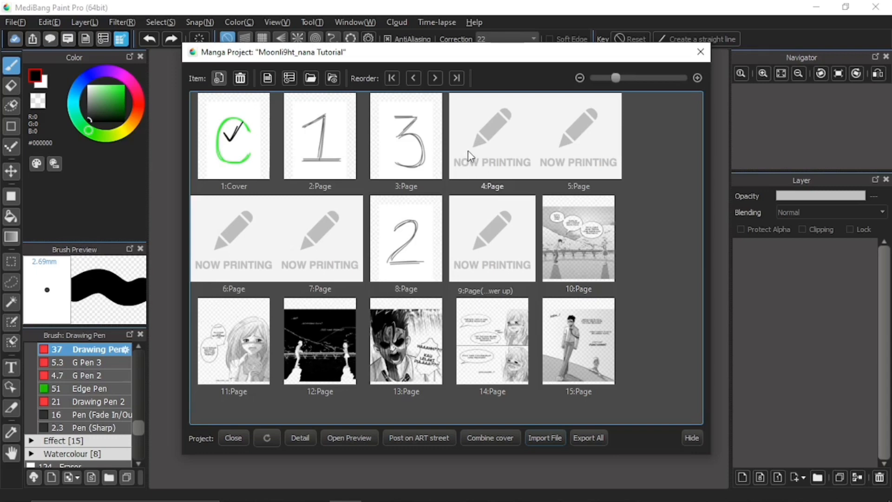
# Remove the four consecutive blank pages 4 to 7 from the manga project
pyautogui.click(506, 160)
pyautogui.rightClick(503, 154)
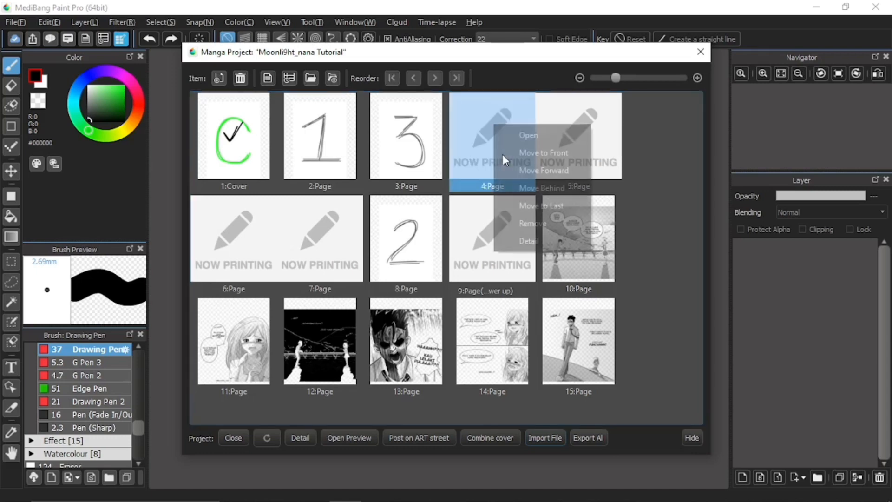
pyautogui.click(533, 222)
pyautogui.press('Return')
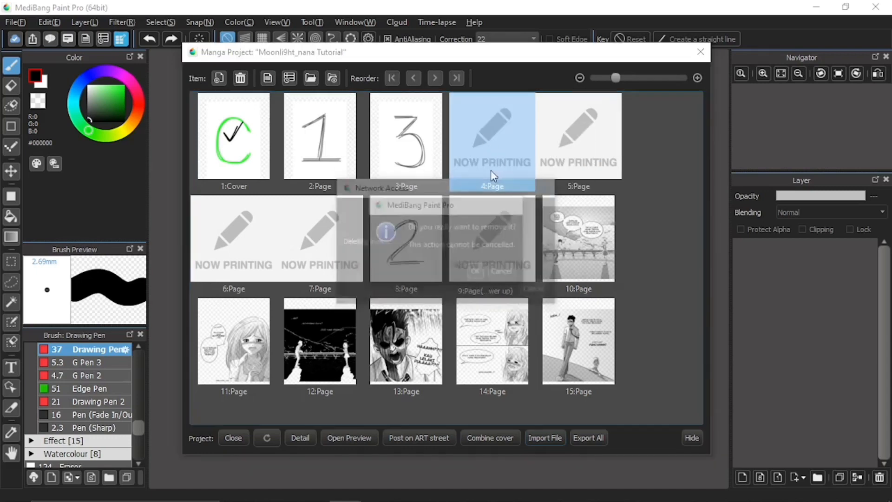
pyautogui.rightClick(485, 119)
pyautogui.click(516, 216)
pyautogui.click(477, 272)
pyautogui.rightClick(480, 119)
pyautogui.click(509, 217)
pyautogui.click(478, 272)
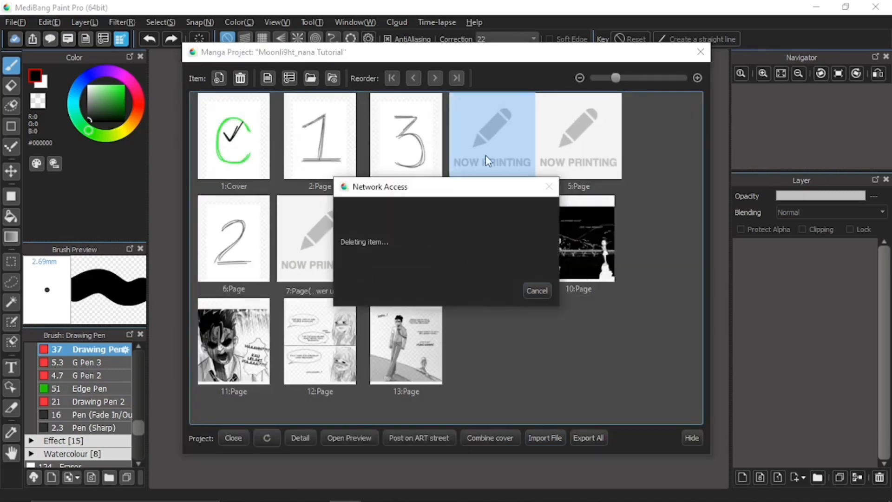
pyautogui.rightClick(479, 115)
pyautogui.click(513, 213)
pyautogui.click(477, 272)
# Remove the last blank page and the pages with the handwritten numbers 2, 3 and 1, keeping the cover and imported images
pyautogui.rightClick(472, 128)
pyautogui.click(509, 226)
pyautogui.click(478, 272)
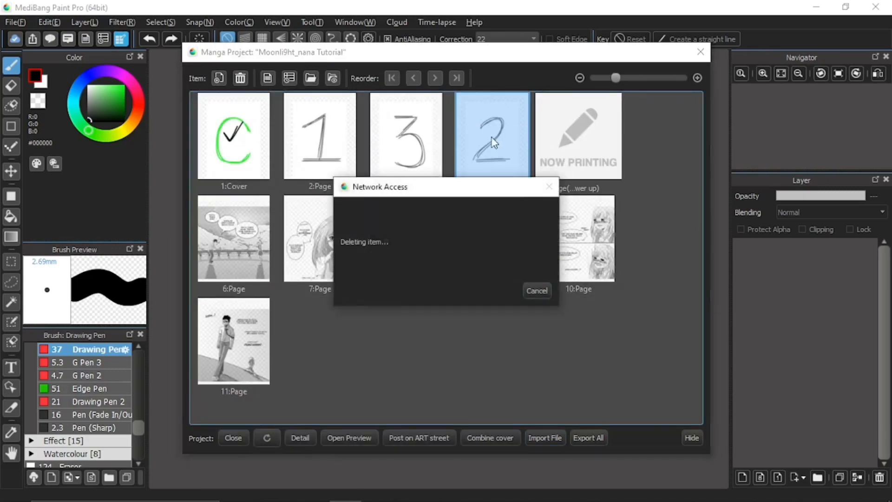
pyautogui.rightClick(487, 111)
pyautogui.click(516, 205)
pyautogui.click(477, 271)
pyautogui.rightClick(394, 118)
pyautogui.click(431, 214)
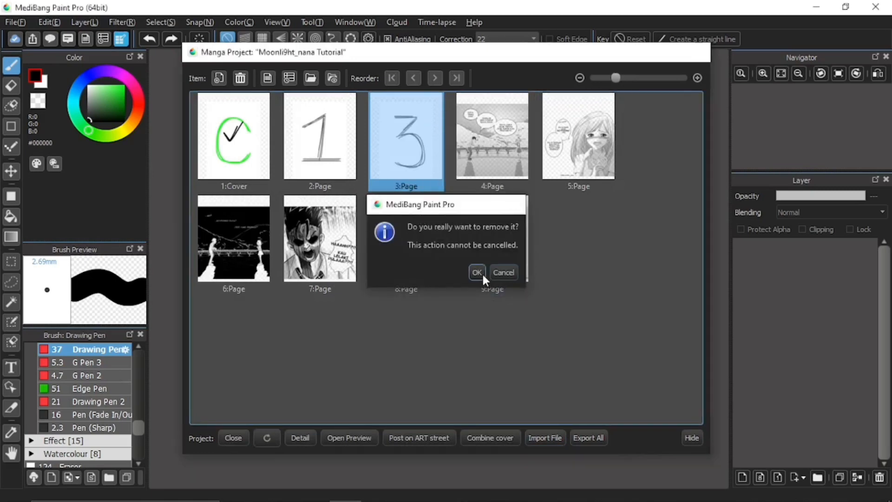
pyautogui.click(477, 272)
pyautogui.rightClick(319, 119)
pyautogui.click(354, 214)
pyautogui.click(471, 269)
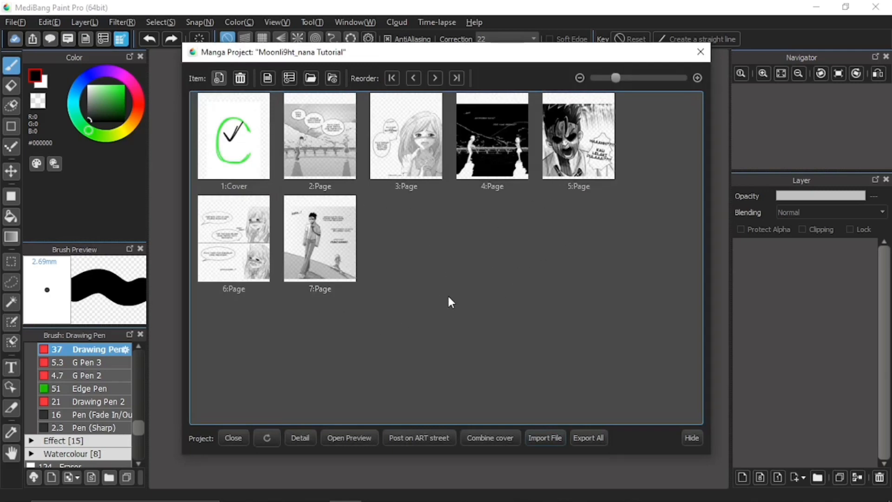
# Preview the manga project and look through the cover and the imported pages 2, 4 and 5
pyautogui.click(350, 438)
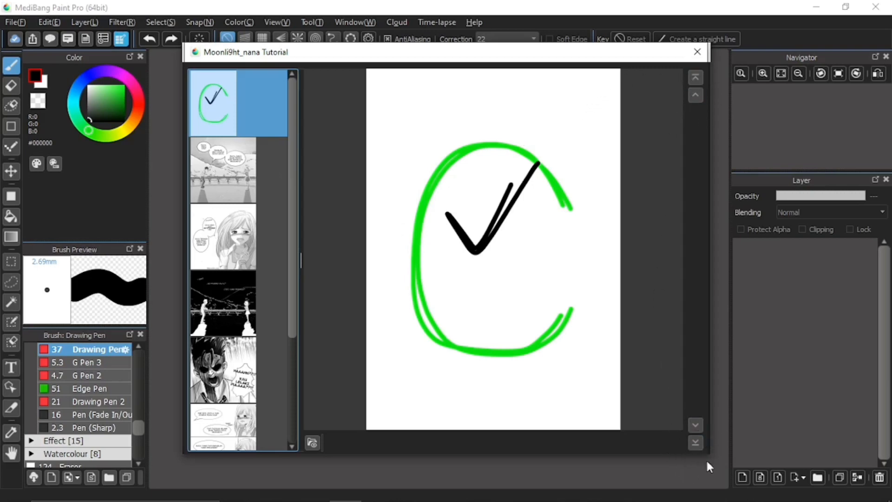
pyautogui.click(695, 424)
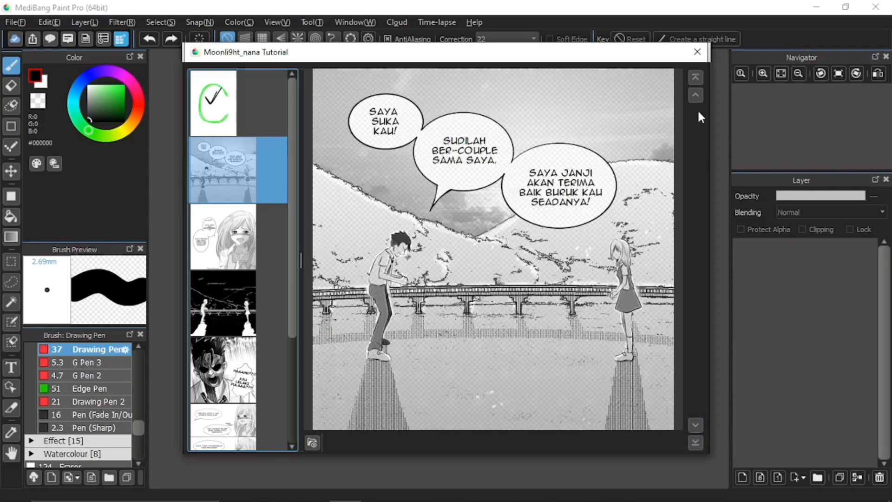
pyautogui.click(696, 95)
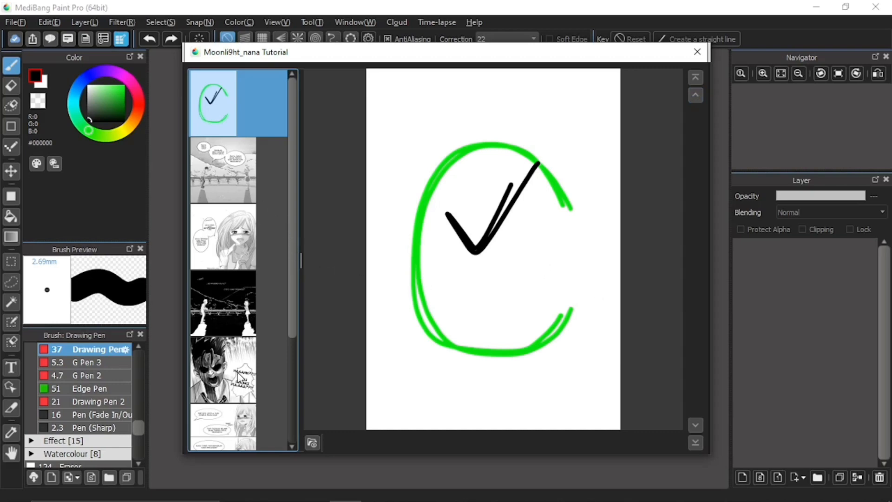
pyautogui.click(238, 320)
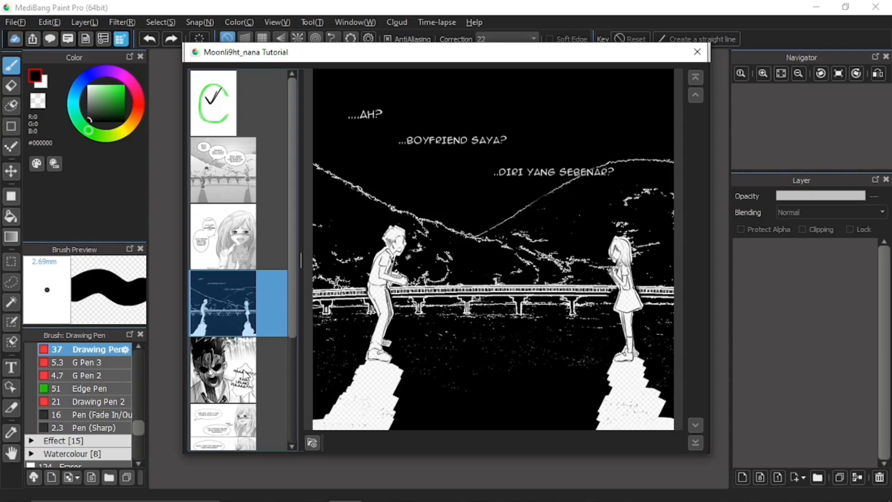
pyautogui.click(231, 381)
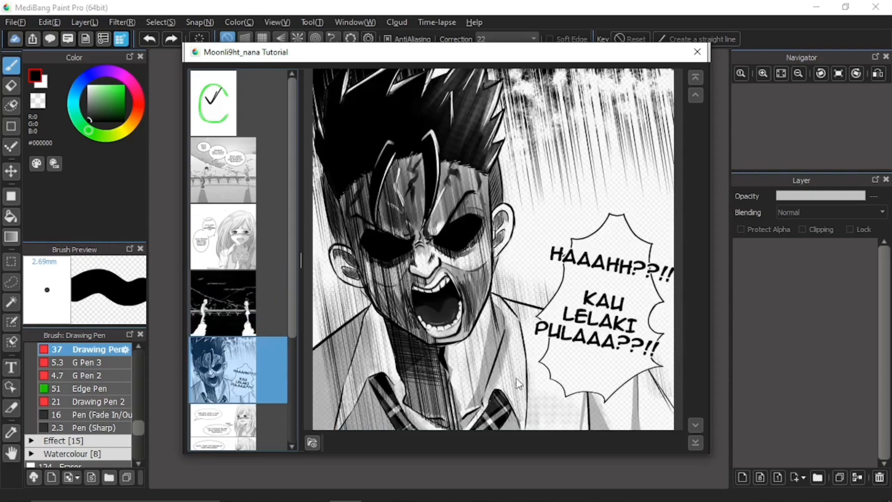
# Jump to the last and first pages of the preview, and page forward one at a time from the cover to page 7
pyautogui.click(698, 444)
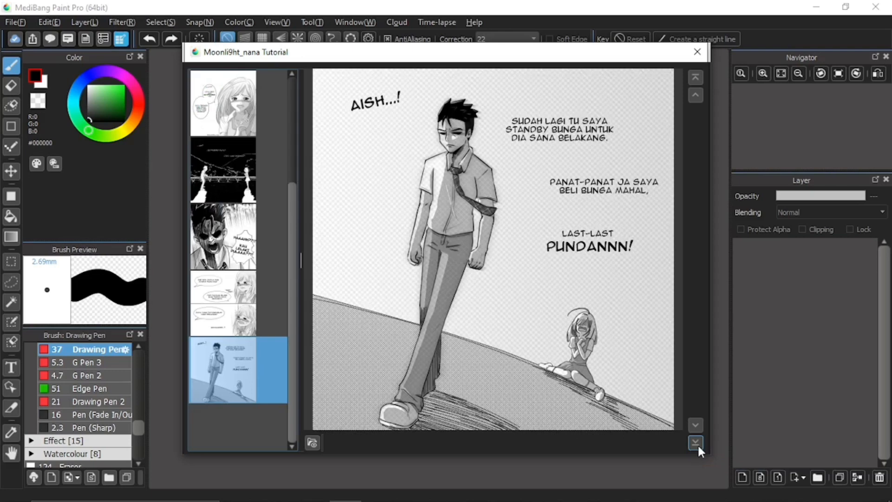
pyautogui.click(696, 77)
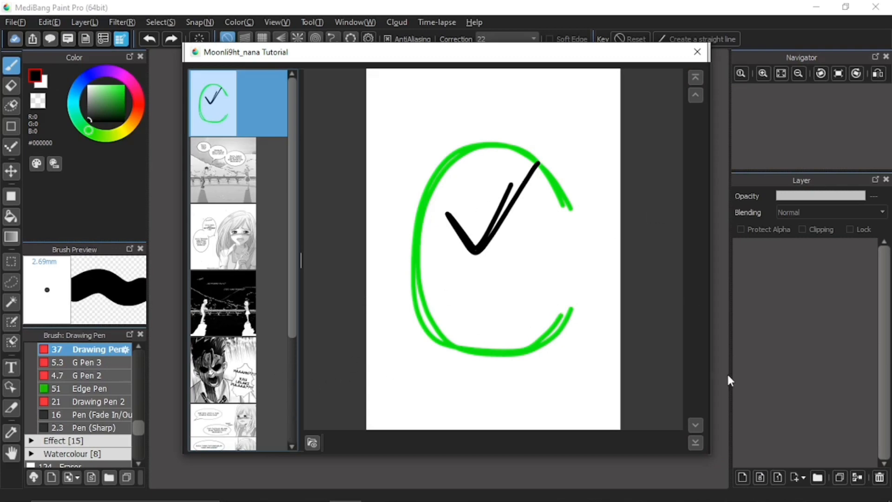
pyautogui.click(696, 424)
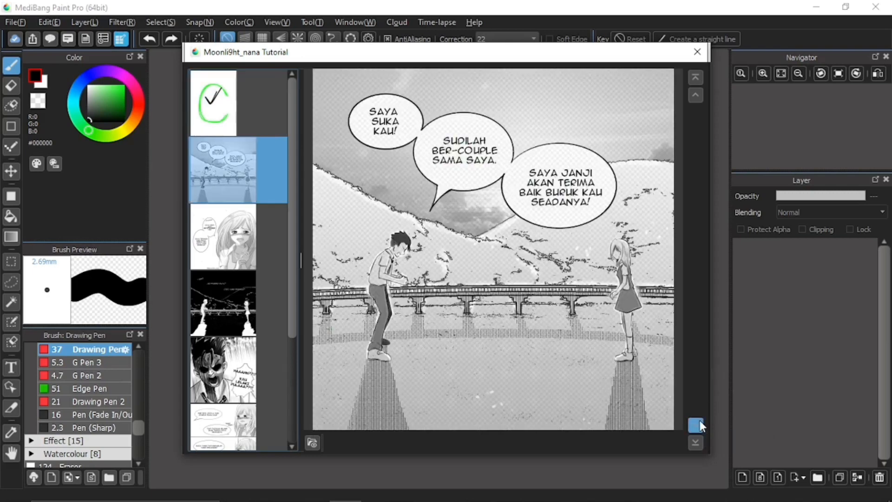
pyautogui.click(697, 423)
pyautogui.click(697, 424)
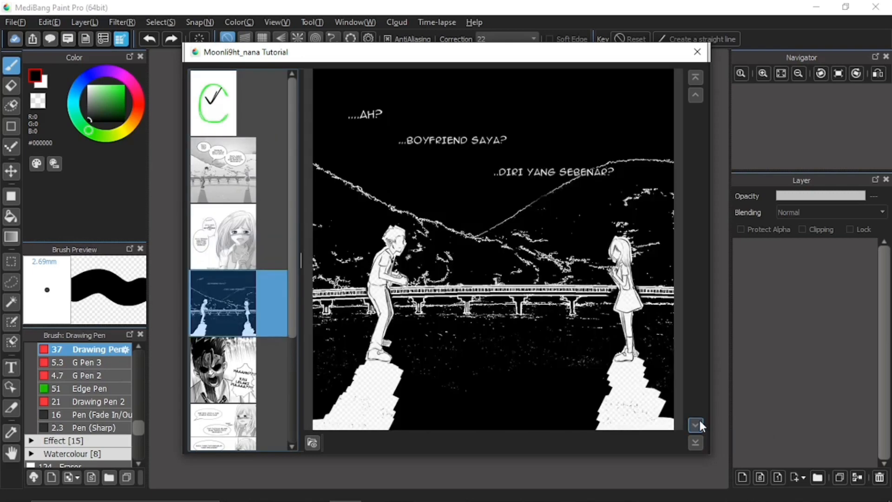
pyautogui.click(697, 424)
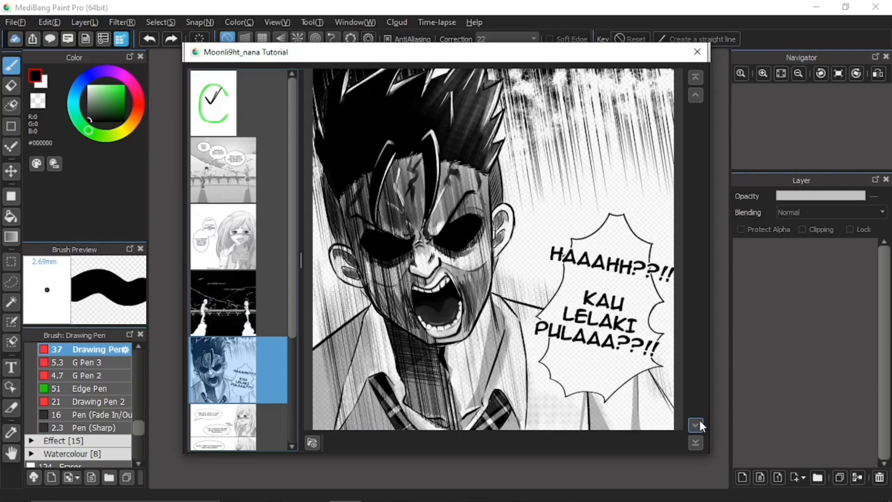
pyautogui.click(698, 423)
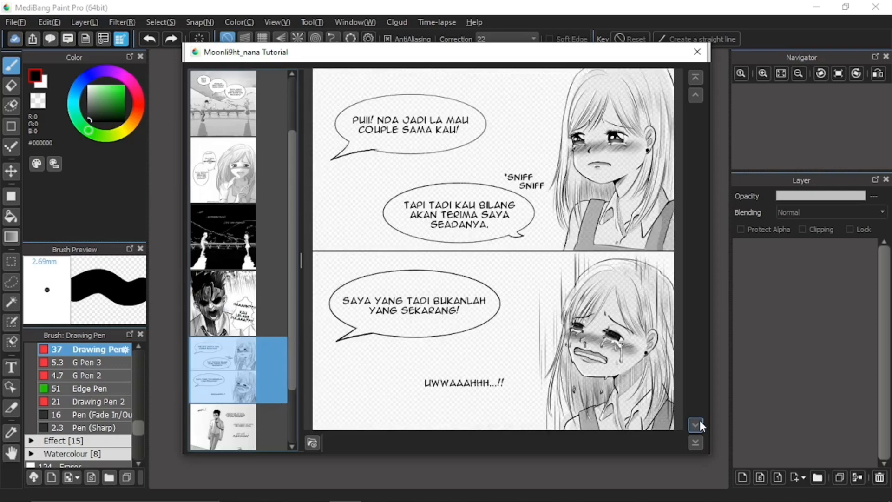
pyautogui.click(697, 424)
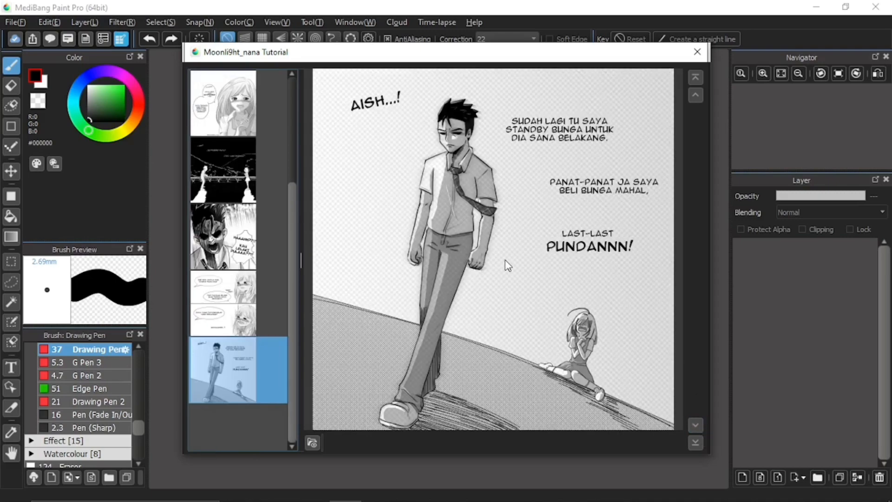
# Show the previewed page 7 in the Reference window, and close both the reference and the project preview
pyautogui.click(309, 444)
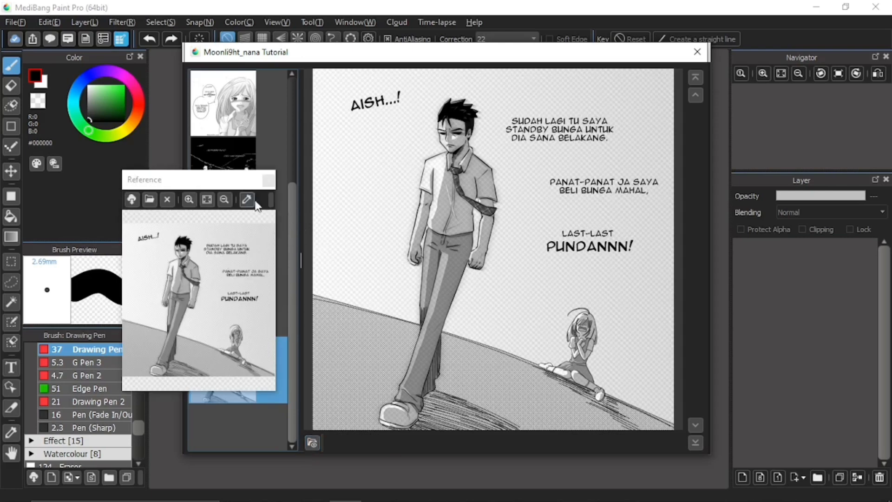
pyautogui.click(268, 182)
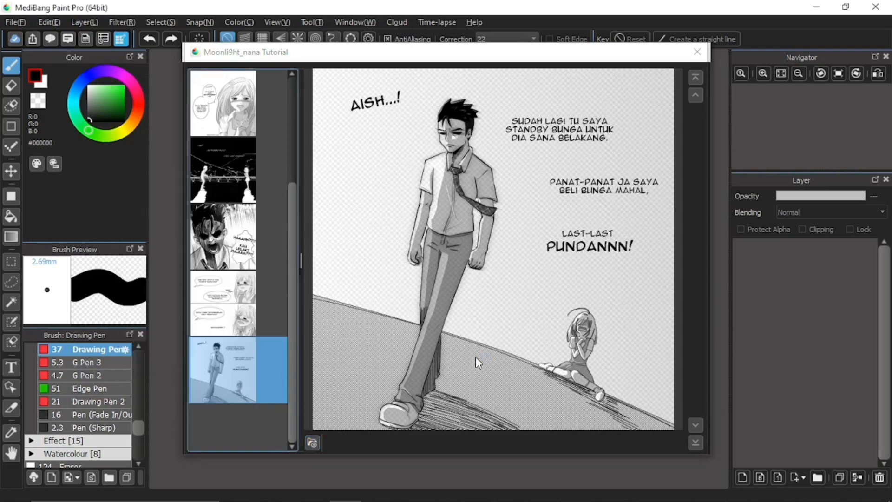
pyautogui.click(698, 51)
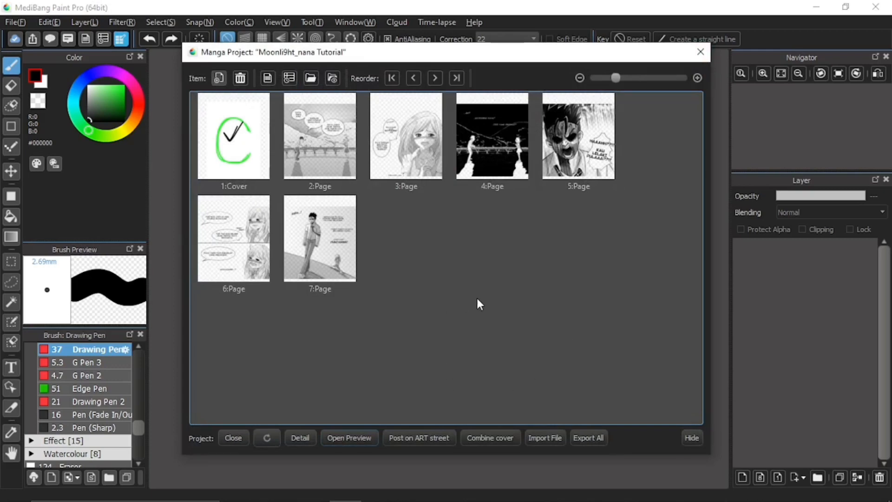
# Start posting the manga project on ART street, but decline to open the ART street website
pyautogui.click(419, 438)
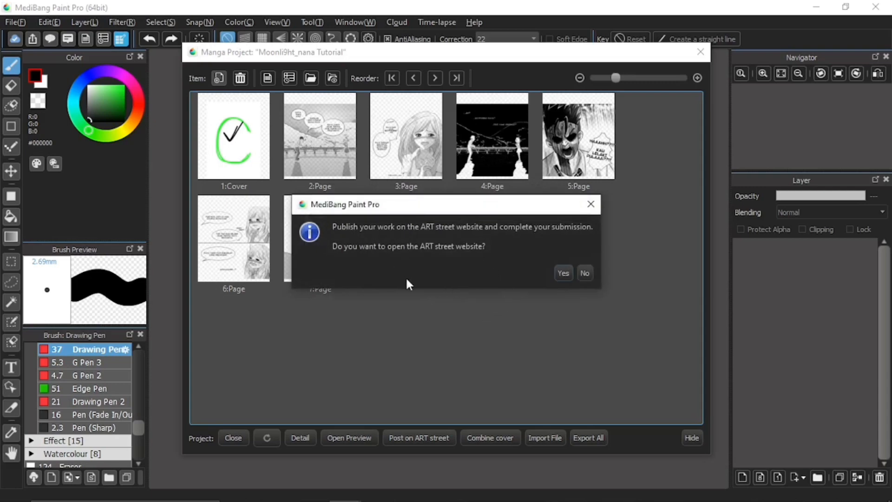
pyautogui.click(587, 273)
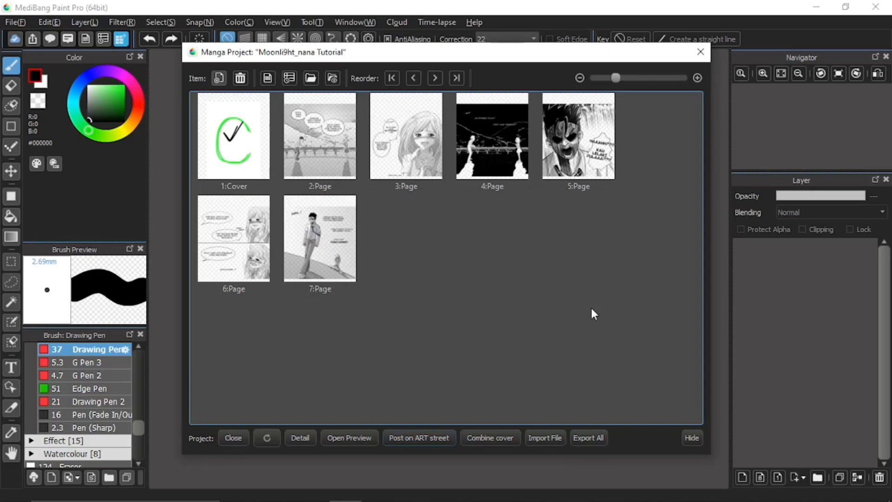